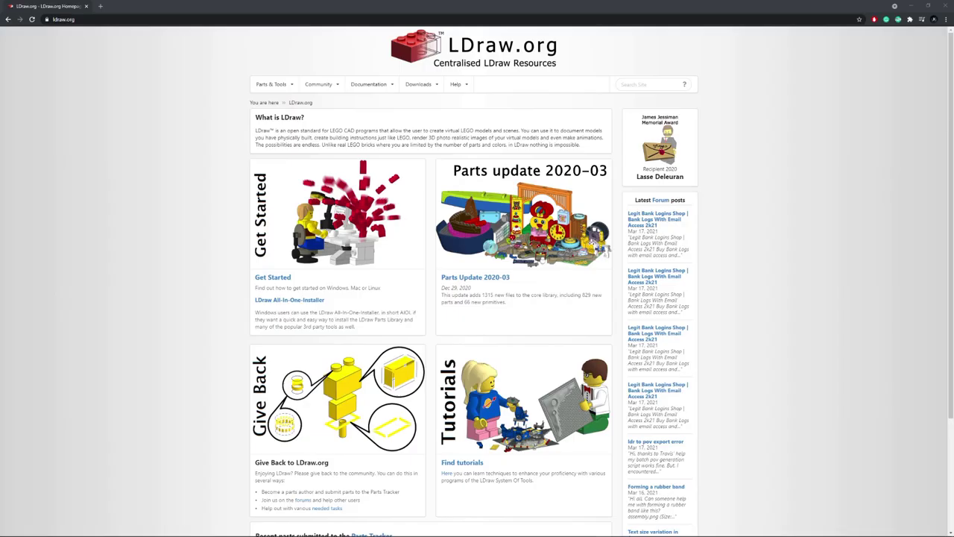
# Step: Switch to LDView and open the model file 10182 - Cafe Corner.mpd from the Modular buildings folder
pyautogui.click(212, 175)
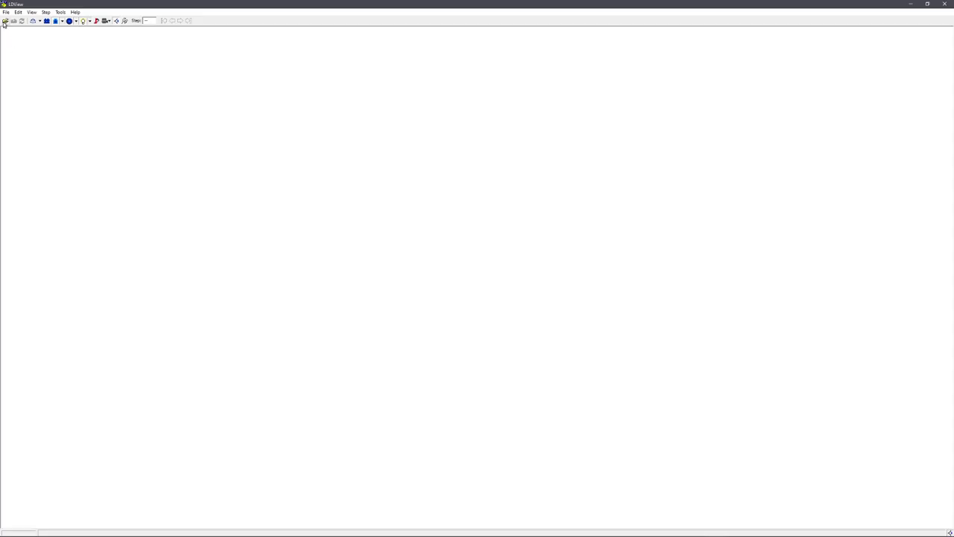
pyautogui.click(6, 21)
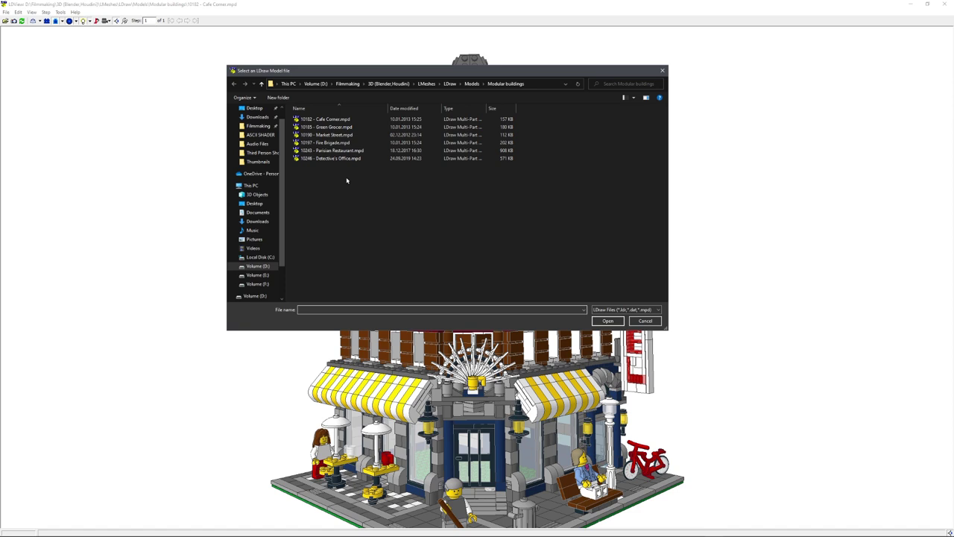
pyautogui.click(646, 320)
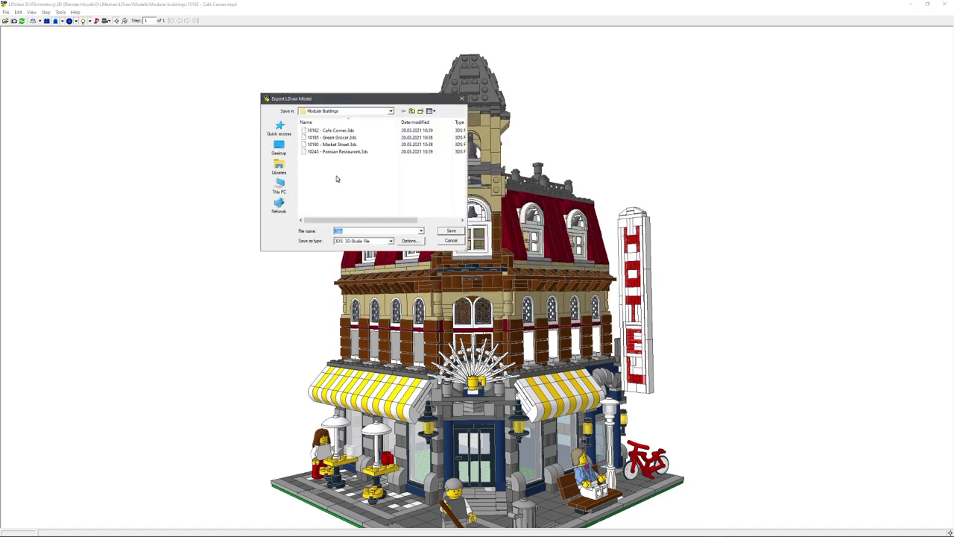
# Step: Check which file formats the model can be exported to and leave the export without saving
pyautogui.click(376, 242)
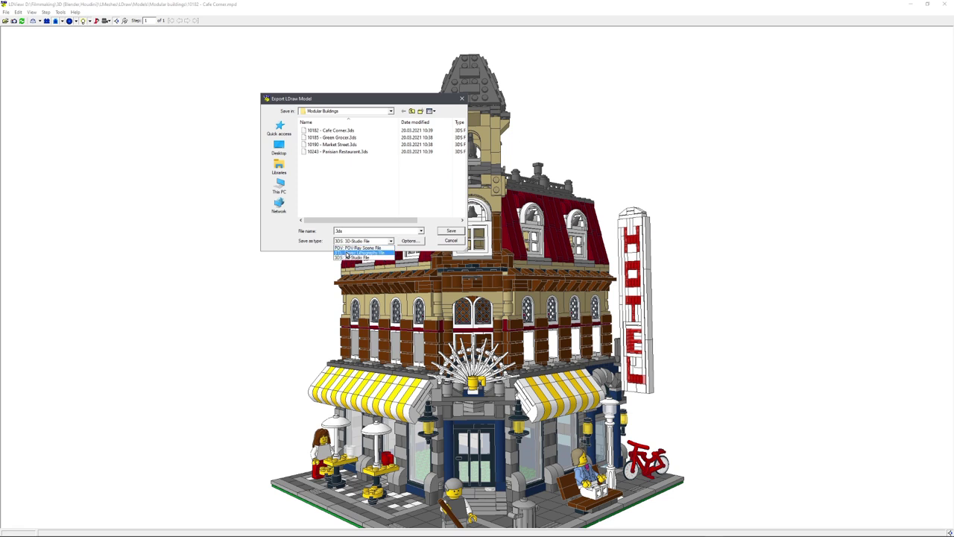
pyautogui.click(448, 243)
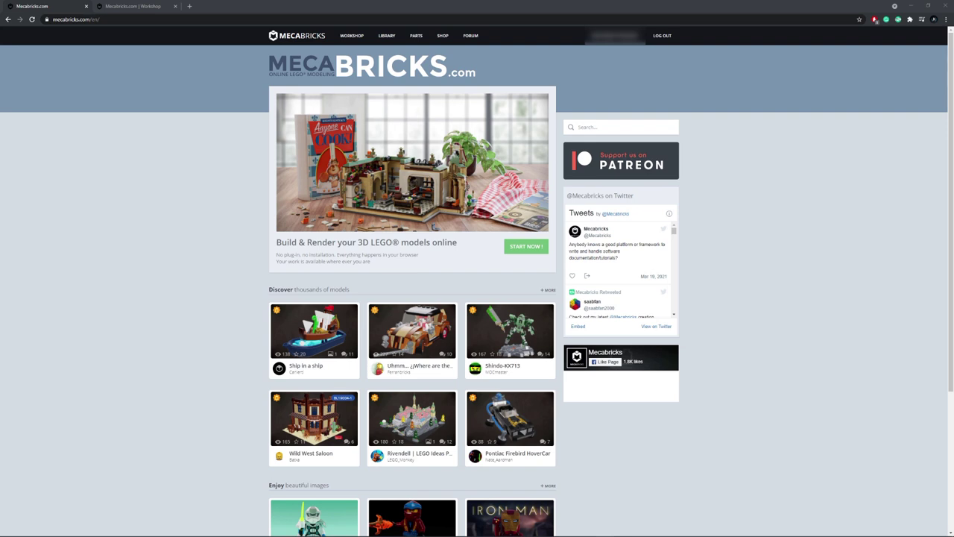
# Step: Open the Mecabricks workshop in the browser, import the LDraw file 10182 - Cafe Corner.mpd and deselect the model
pyautogui.scroll(-2, 152, 343)
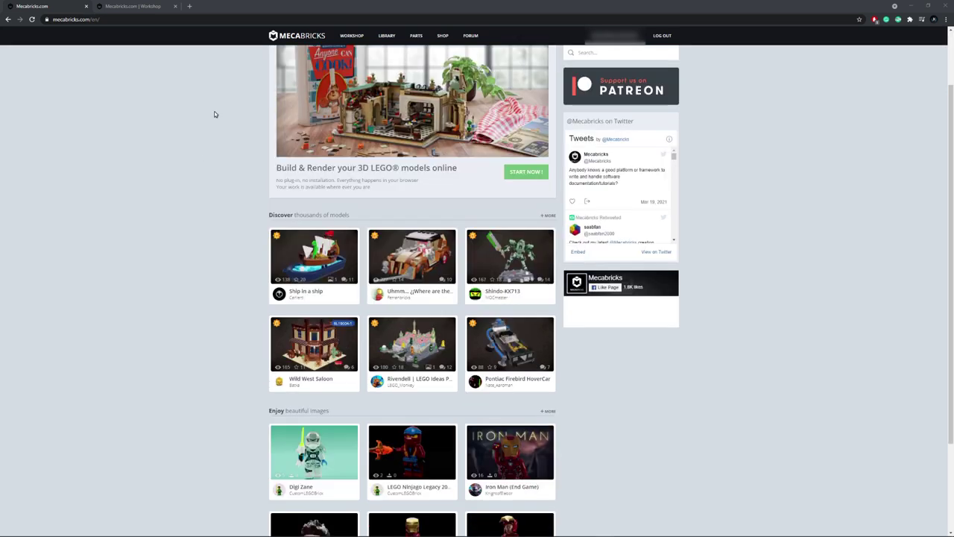
pyautogui.click(352, 36)
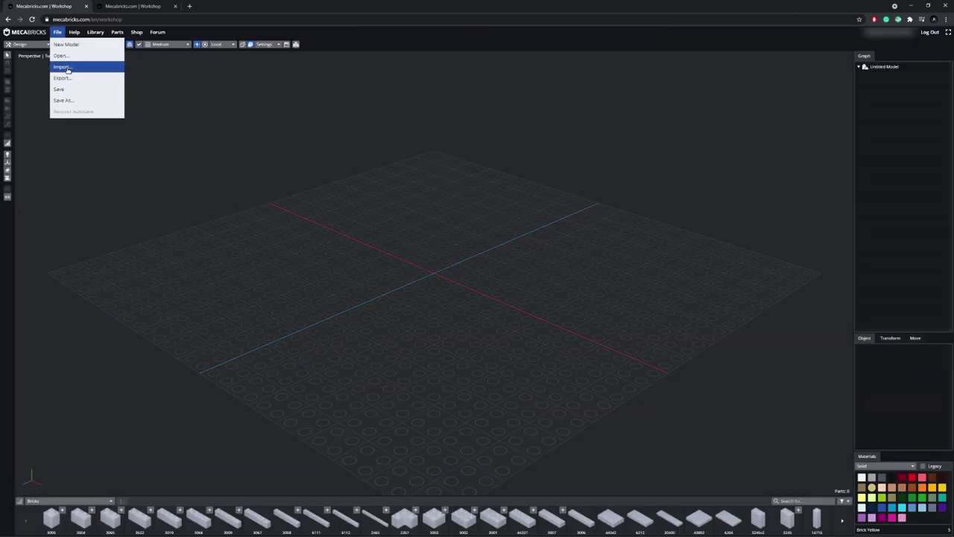
pyautogui.click(67, 71)
pyautogui.click(490, 103)
pyautogui.click(481, 110)
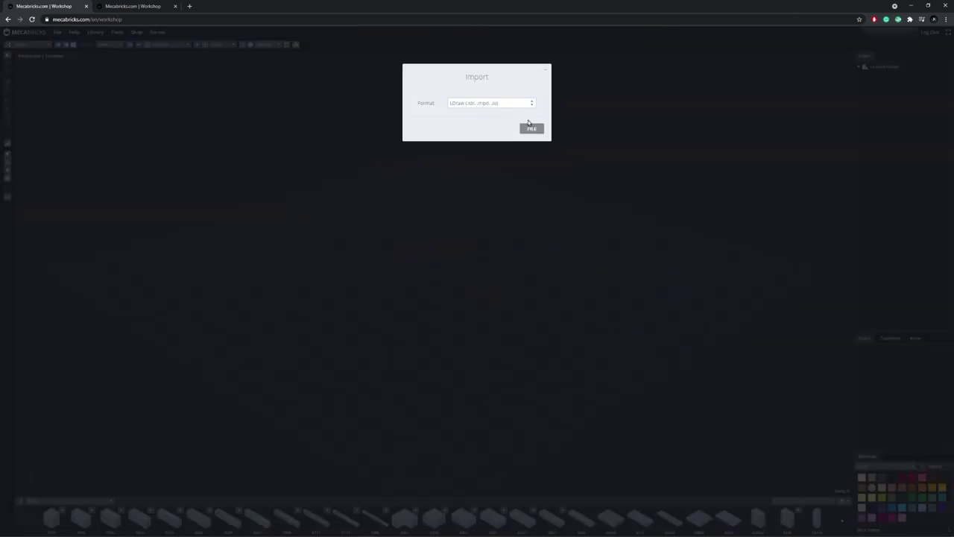
pyautogui.click(532, 129)
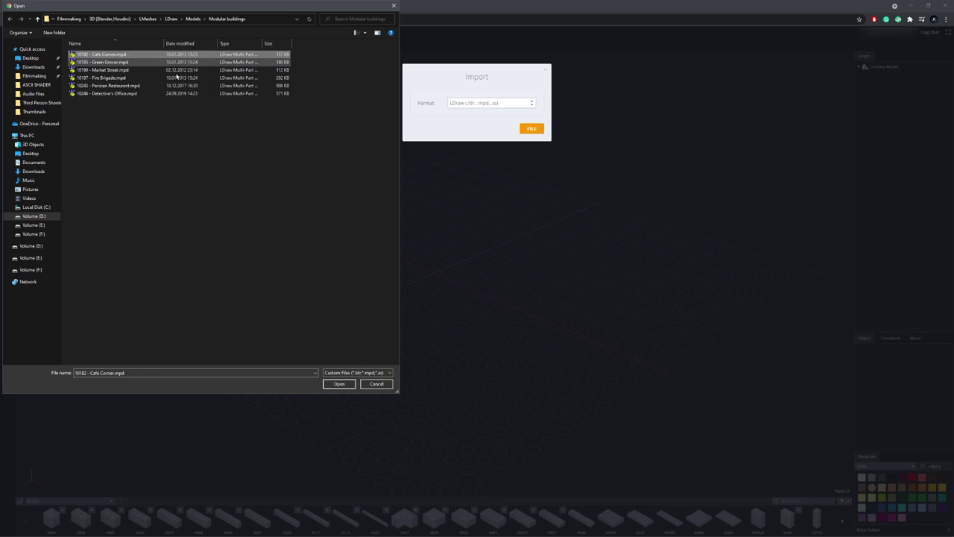
pyautogui.click(338, 383)
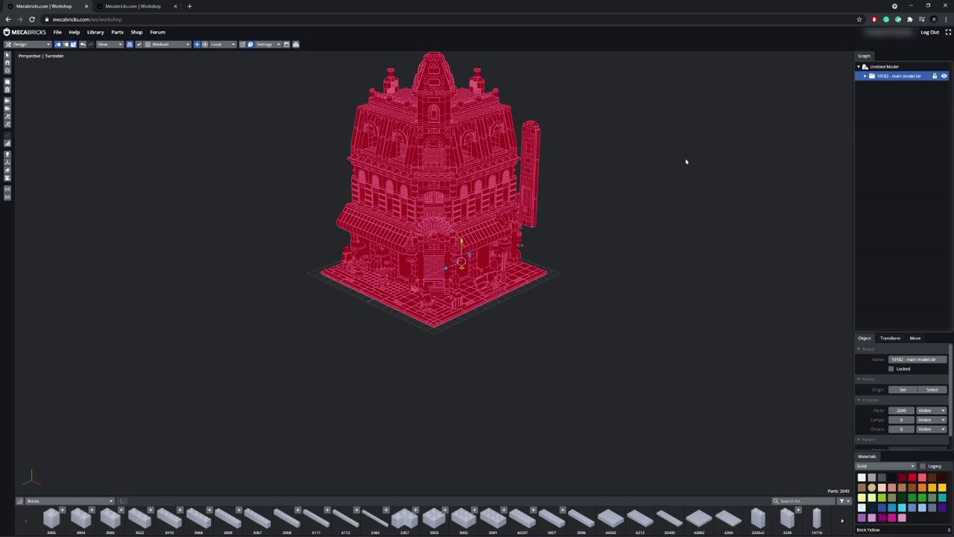
pyautogui.click(893, 113)
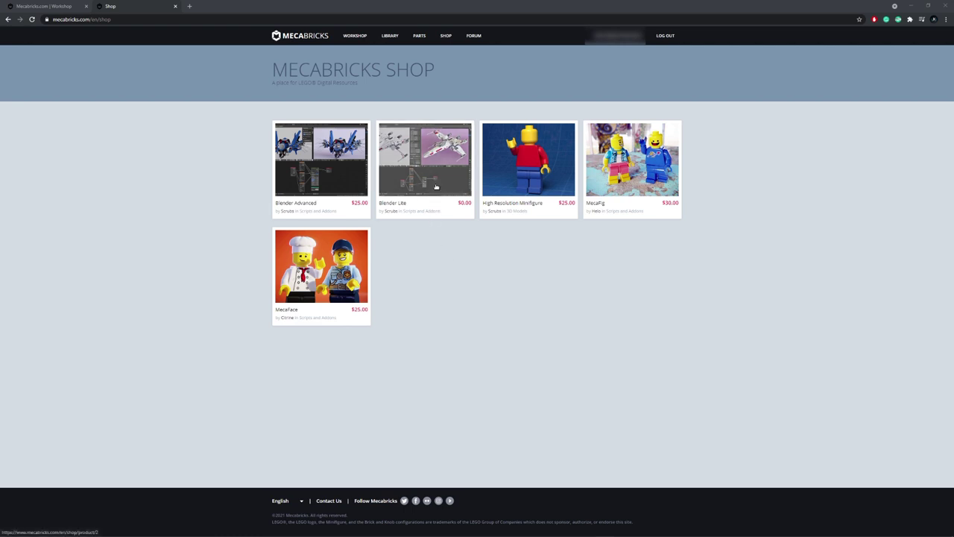
# Step: Return from the Mecabricks shop to the workshop, open the model's export settings and choose the export format
pyautogui.hotkey('ctrl', 'Tab')
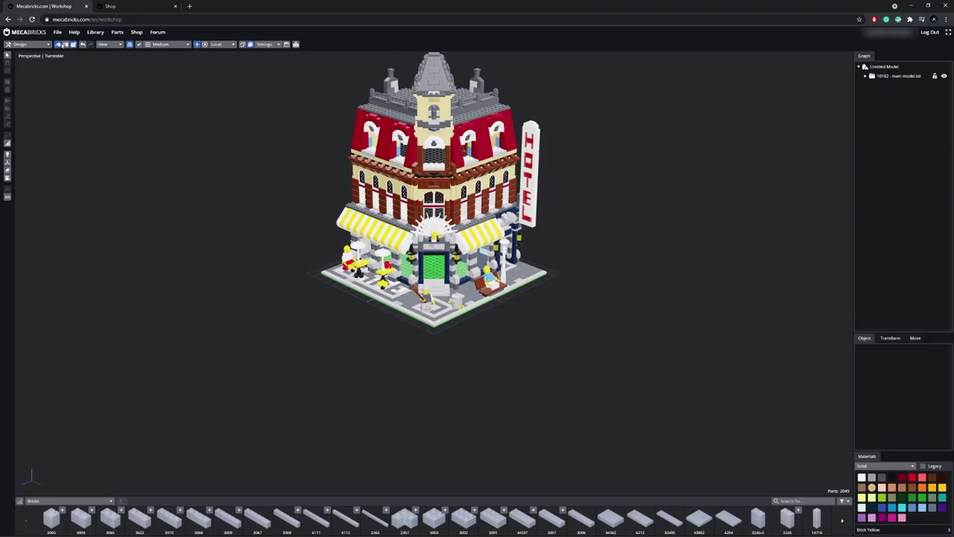
pyautogui.click(57, 32)
pyautogui.click(75, 81)
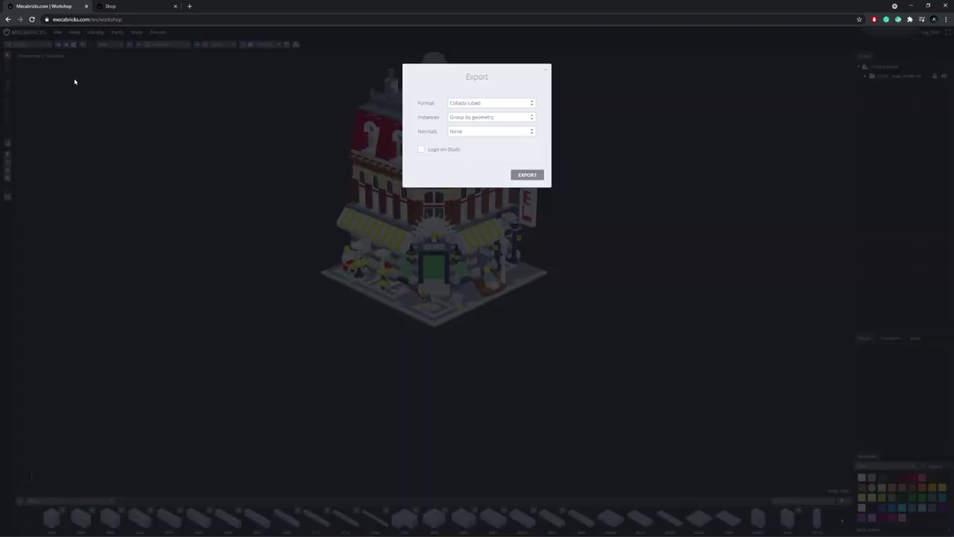
pyautogui.click(475, 104)
pyautogui.click(489, 112)
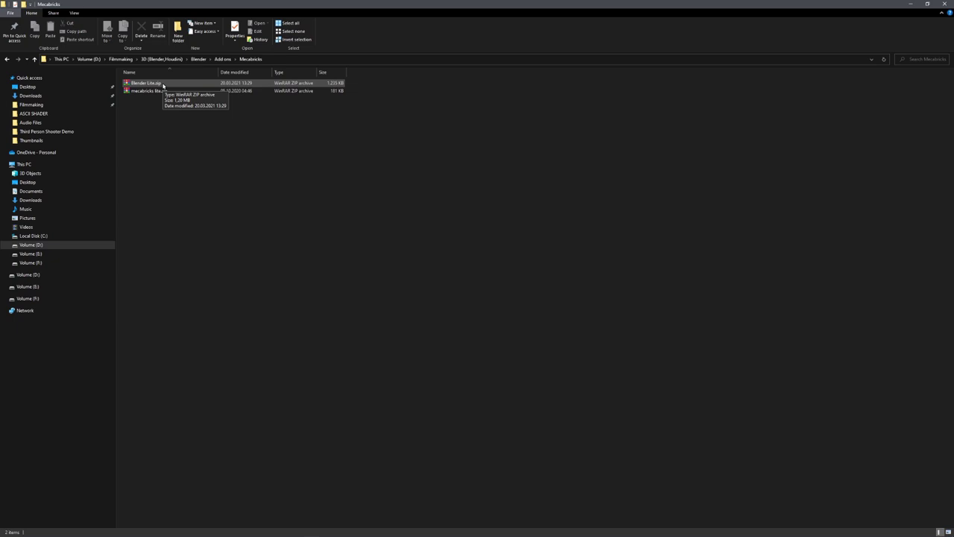
# Step: Inspect the contents of the Blender Lite.zip archive in the Mecabricks add-on folder
pyautogui.doubleClick(162, 85)
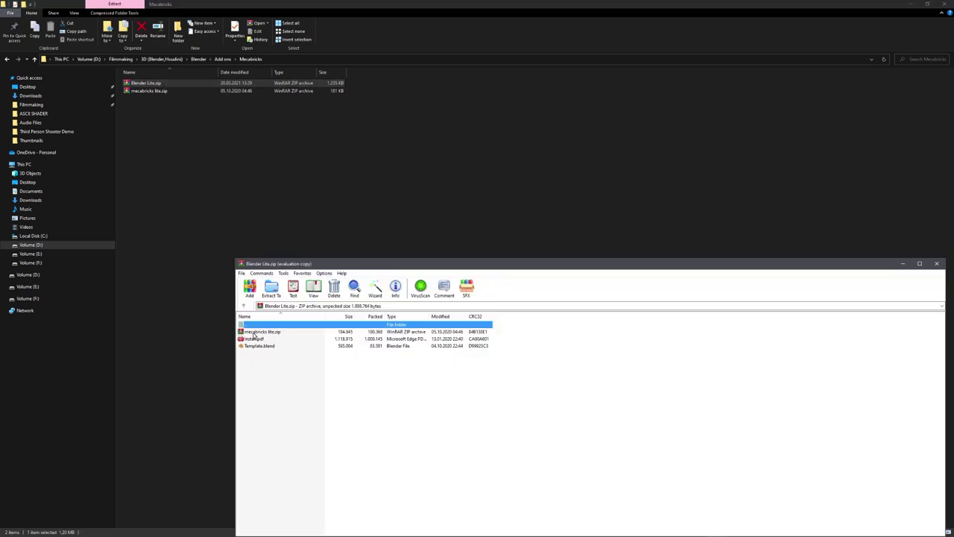
pyautogui.click(936, 265)
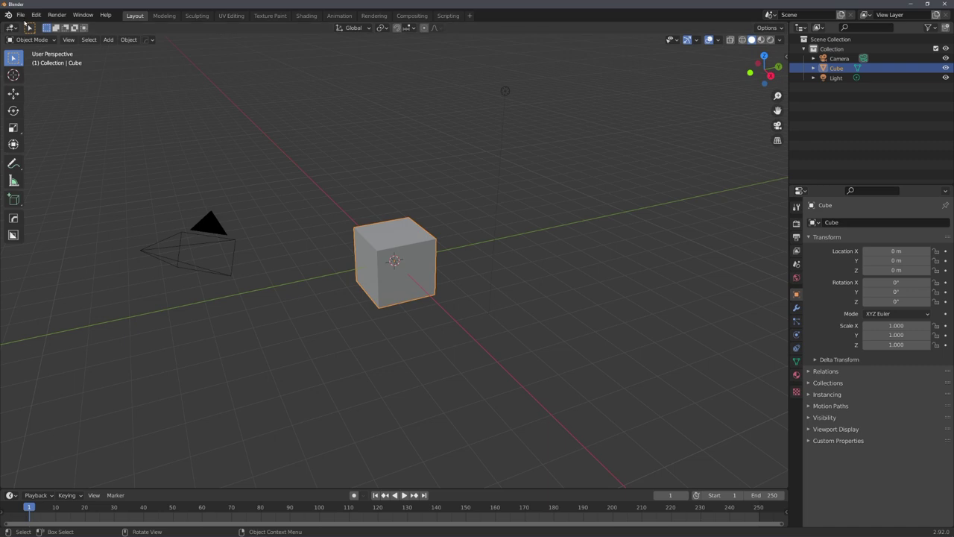
# Step: Switch to Blender and open the preferences to install the Mecabricks Lite add-on
pyautogui.click(21, 15)
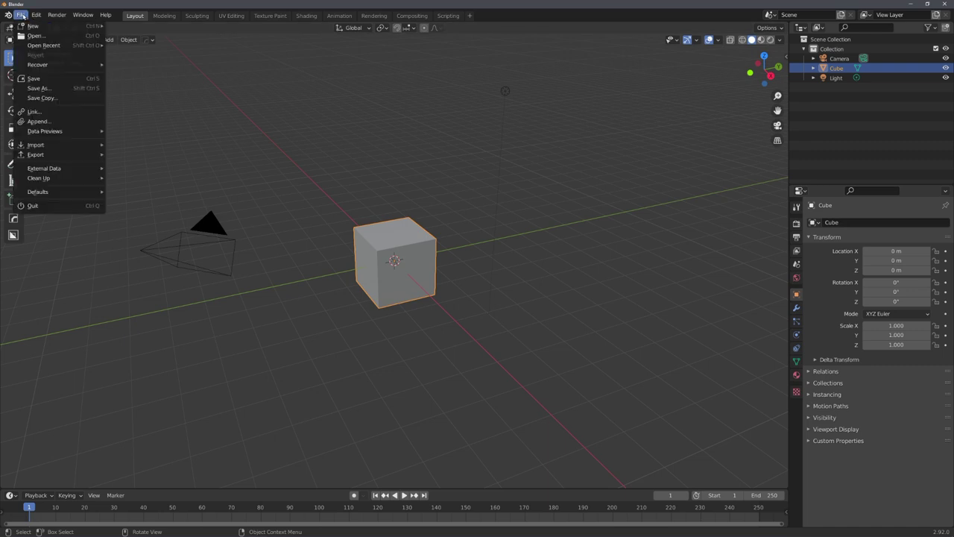
pyautogui.click(60, 156)
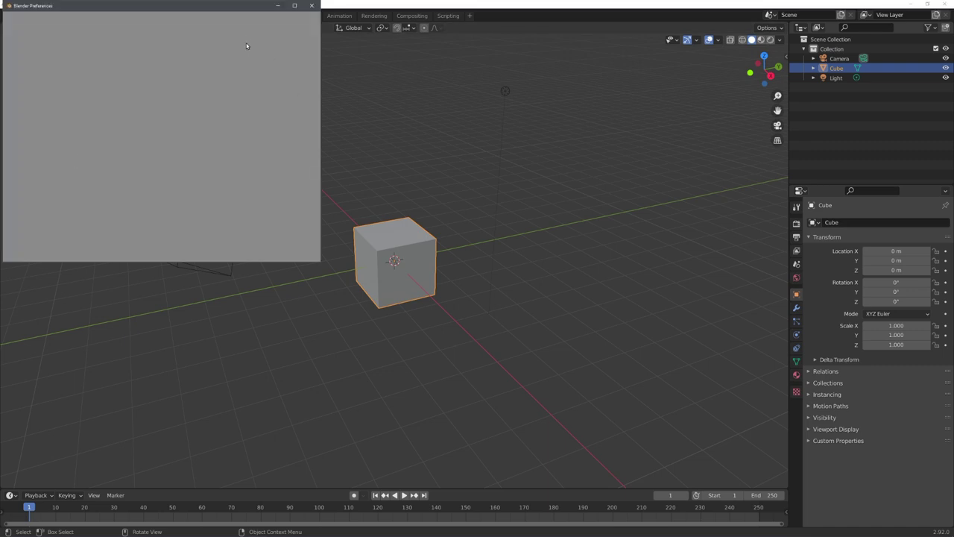
pyautogui.click(248, 22)
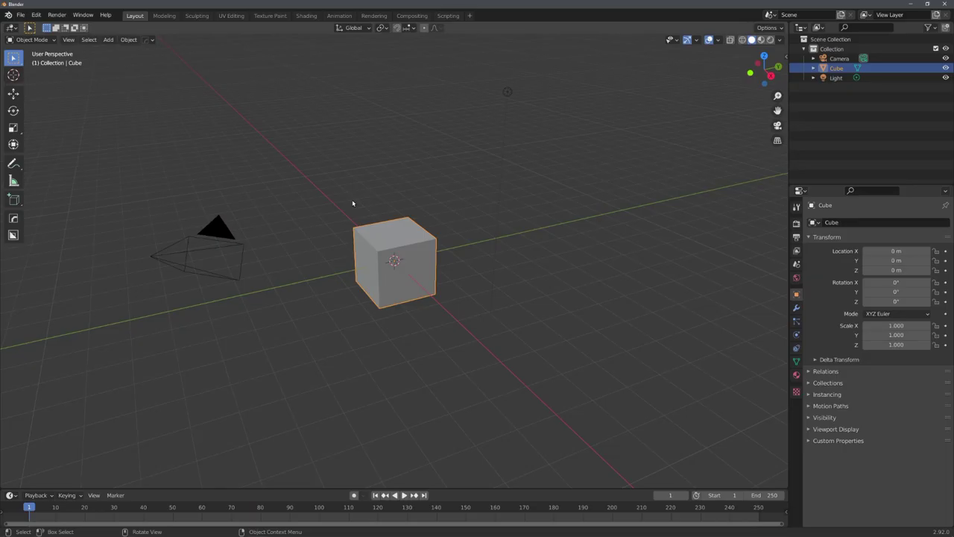
# Step: Delete all default objects from the scene
pyautogui.press('a')
pyautogui.press('x')
pyautogui.click(354, 201)
# Step: Import the Mecabricks model b1.zmbx from the Buildings folder into the empty scene
pyautogui.click(20, 15)
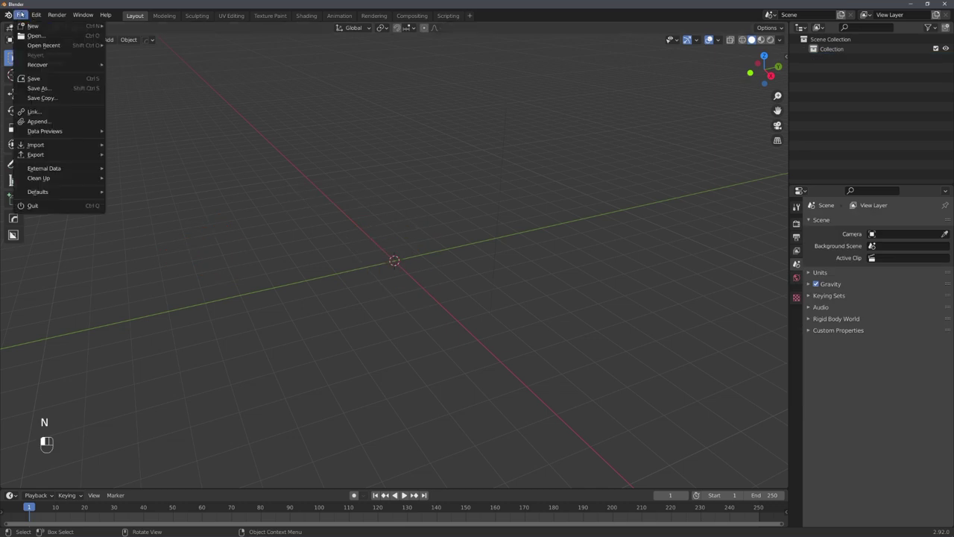
pyautogui.moveTo(48, 149)
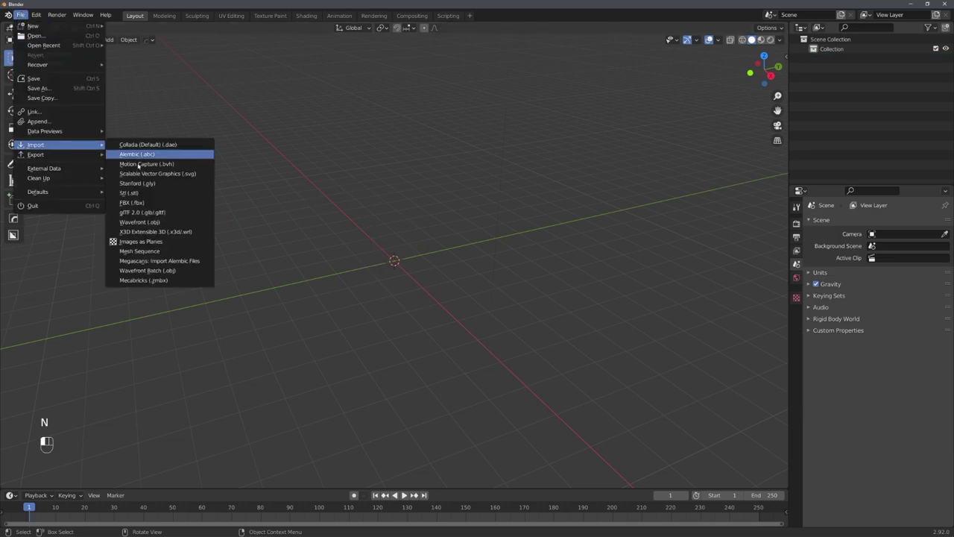
pyautogui.click(170, 284)
pyautogui.click(255, 298)
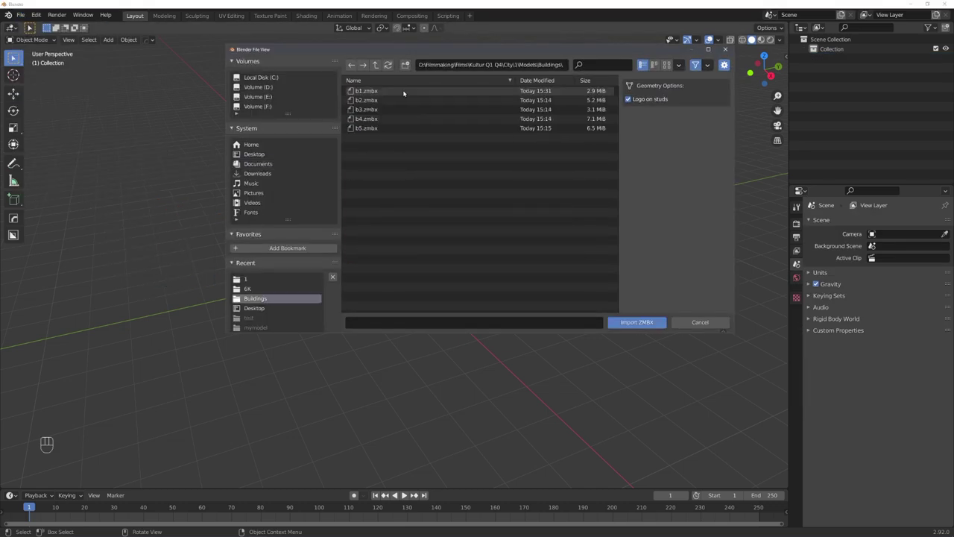
pyautogui.click(403, 91)
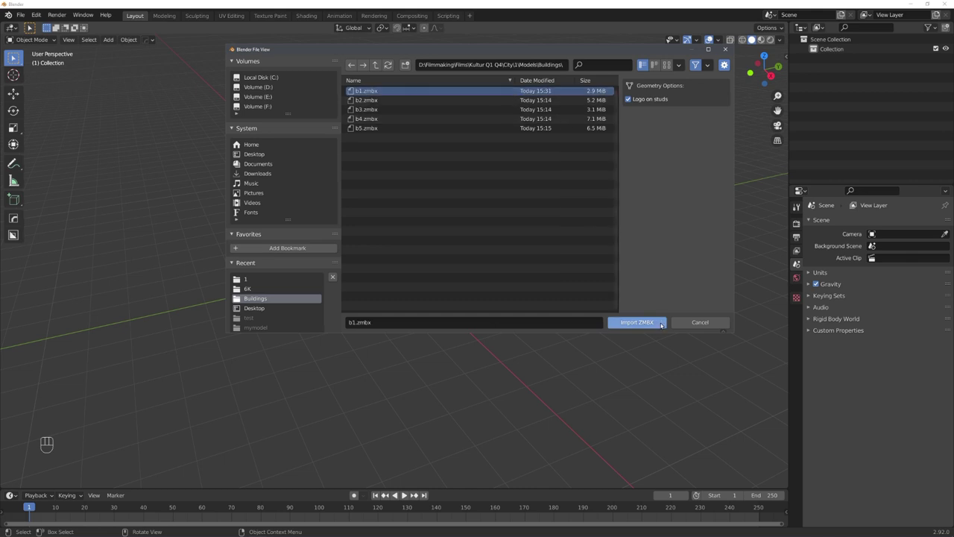
pyautogui.click(644, 323)
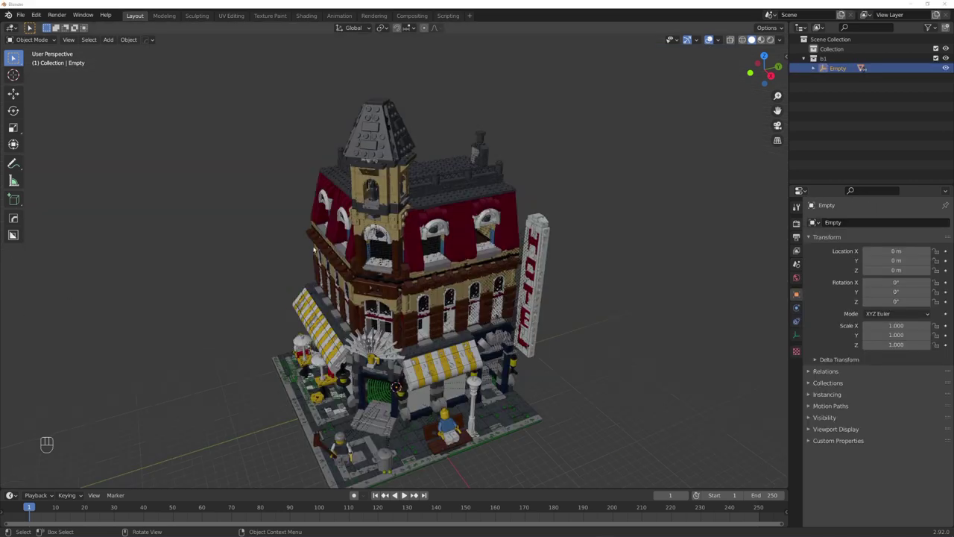
# Step: Scale the imported building by a factor of 0.01 through its parent empty
pyautogui.moveTo(365, 314); pyautogui.dragTo(449, 259, button='middle')
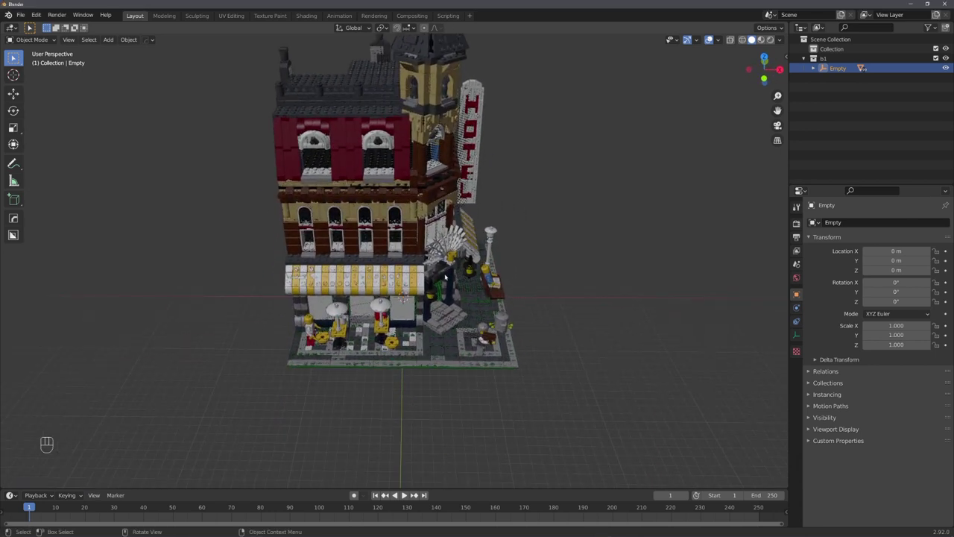
pyautogui.moveTo(560, 288); pyautogui.dragTo(538, 278, button='middle')
pyautogui.write('s')
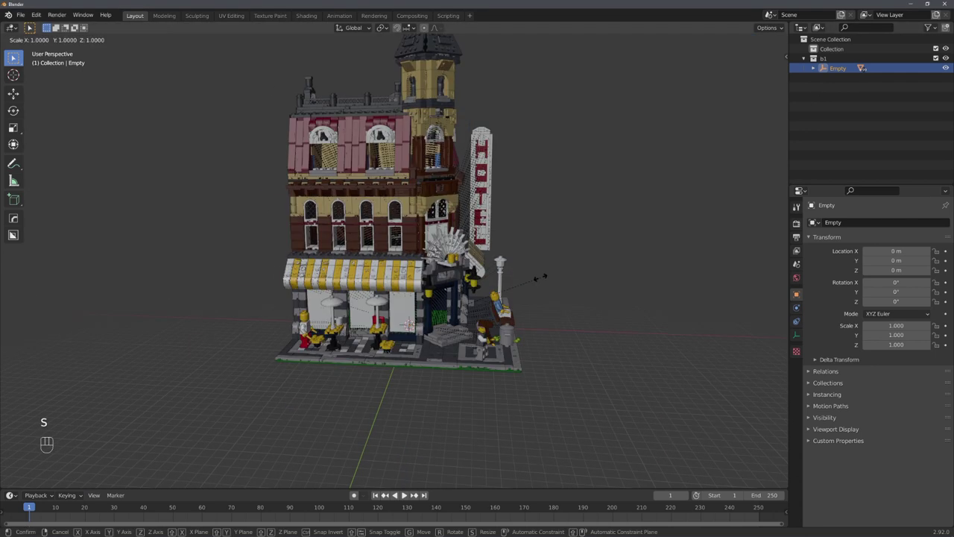
pyautogui.write('.01')
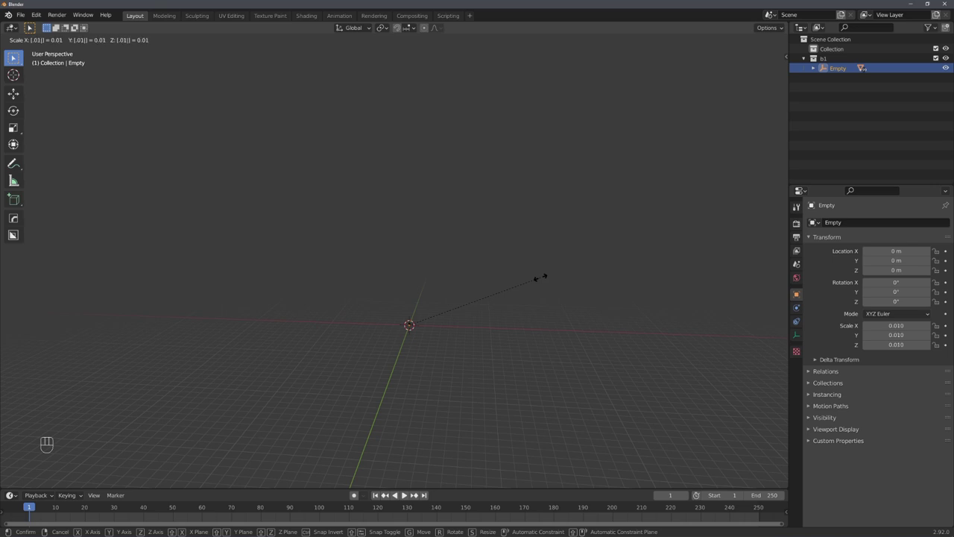
pyautogui.press('Return')
# Step: Examine the scaled building up close, including the entrance, the minifigure with the broom and the street details
pyautogui.press('KP_Decimal')
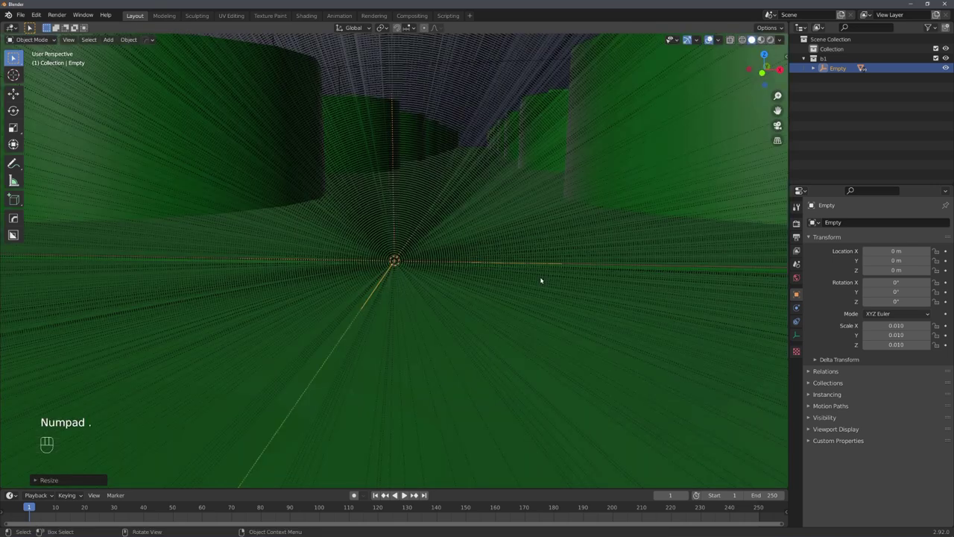
pyautogui.scroll(-15, 477, 282)
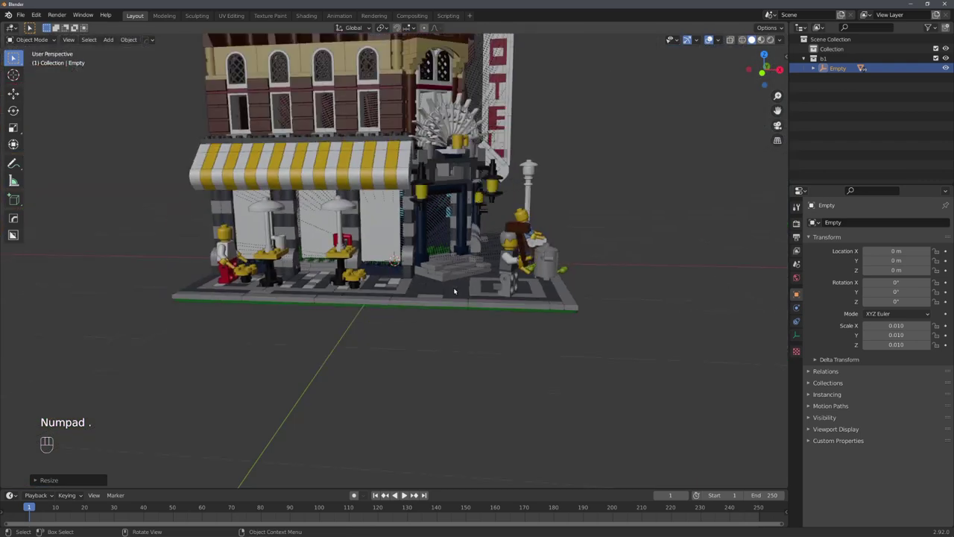
pyautogui.moveTo(415, 335); pyautogui.dragTo(466, 263, button='middle')
pyautogui.scroll(1, 428, 283)
pyautogui.scroll(2, 427, 284)
pyautogui.keyDown('shift'); pyautogui.moveTo(469, 343); pyautogui.dragTo(482, 286, button='middle'); pyautogui.keyUp('shift')
pyautogui.scroll(4, 482, 285)
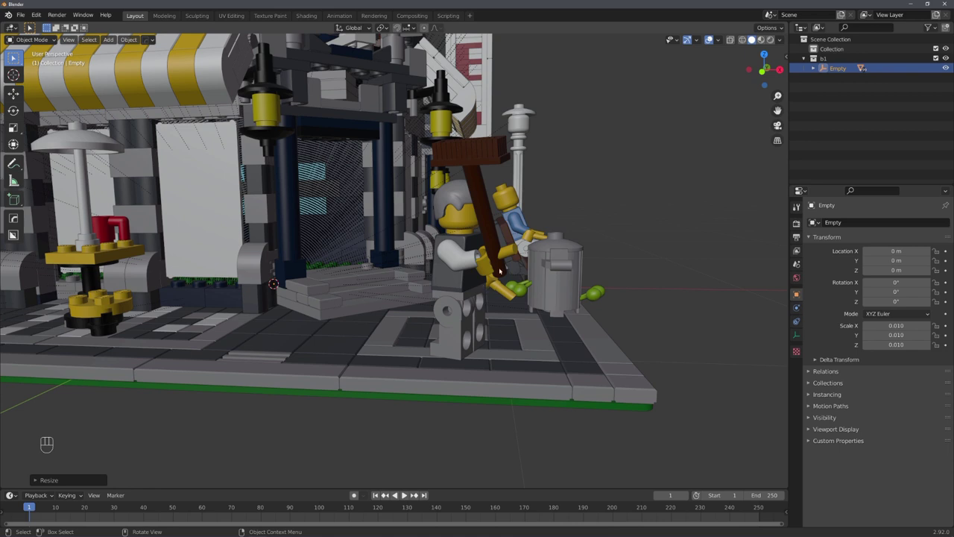
pyautogui.scroll(4, 500, 271)
pyautogui.scroll(-2, 522, 261)
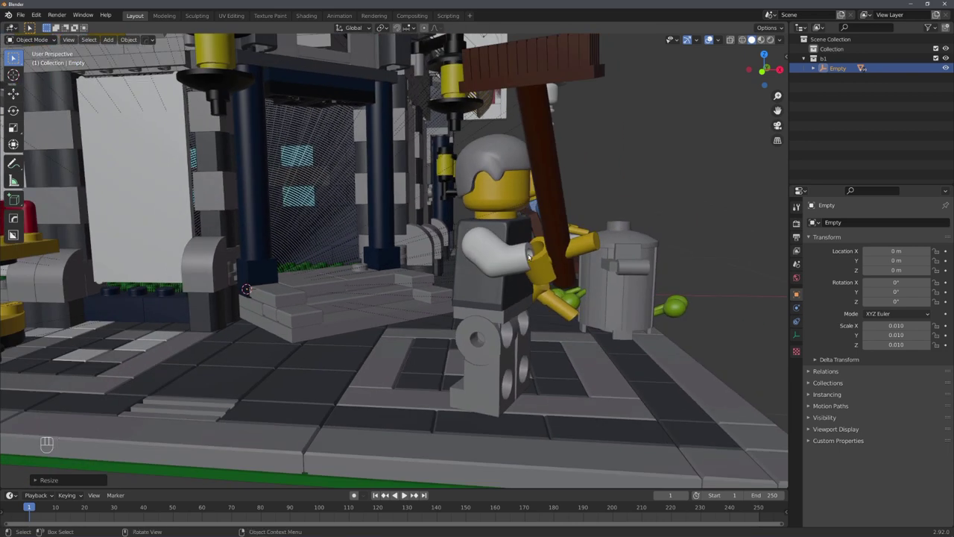
pyautogui.moveTo(529, 257); pyautogui.dragTo(502, 254, button='middle')
pyautogui.scroll(-5, 502, 254)
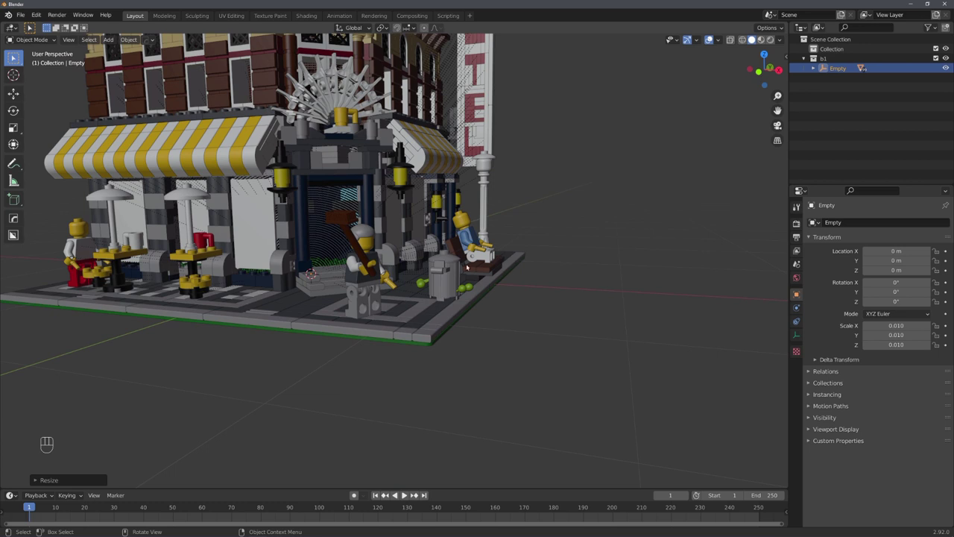
# Step: Add a camera and align it to a view of the building's front with the hotel sign
pyautogui.moveTo(449, 276); pyautogui.dragTo(486, 328, button='middle')
pyautogui.scroll(-1, 486, 328)
pyautogui.moveTo(481, 324); pyautogui.dragTo(451, 338, button='middle')
pyautogui.hotkey('shift', 'a')
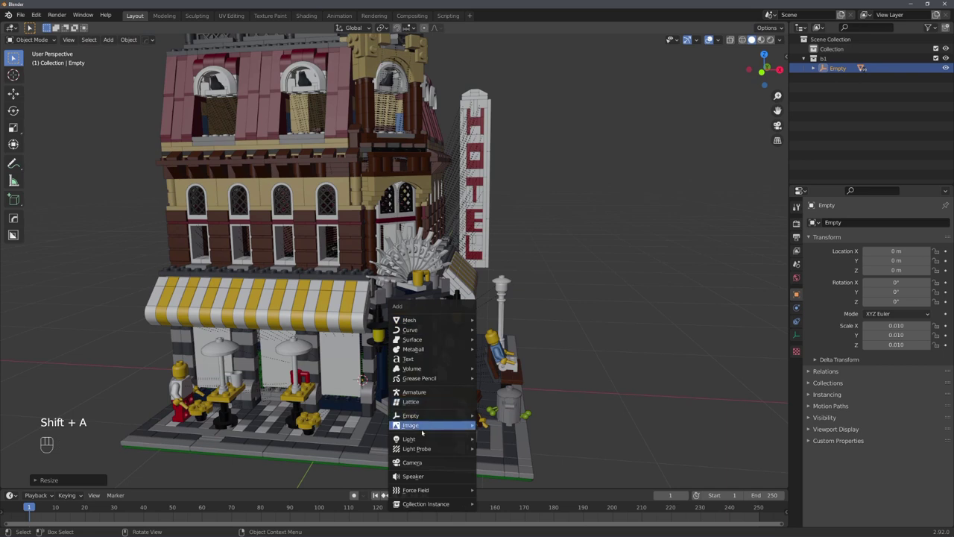
pyautogui.click(422, 462)
pyautogui.press('ctrl+alt+KP_0')
# Step: Reposition the camera and move it along its viewing direction closer to the building's entrance
pyautogui.press('g')
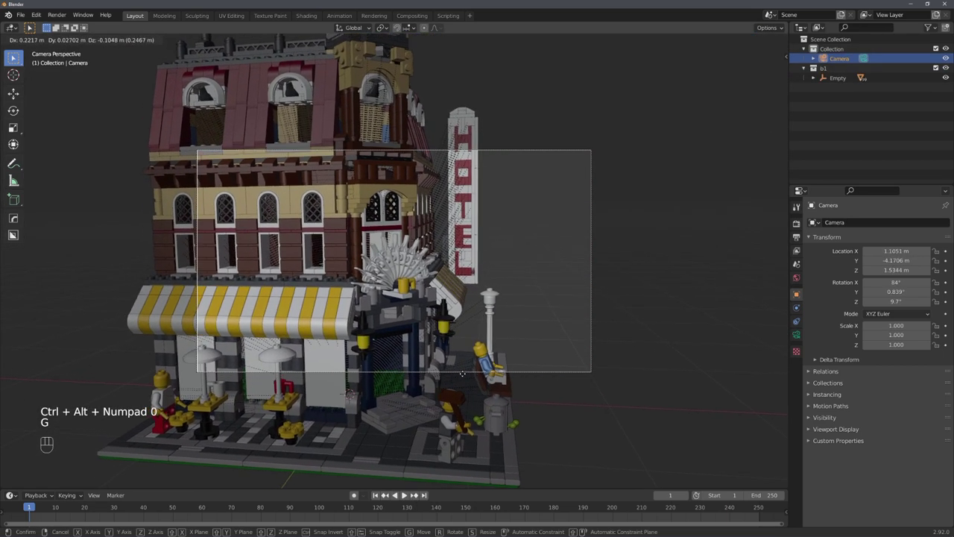
pyautogui.click(469, 379)
pyautogui.press('g')
pyautogui.middleClick(469, 380)
pyautogui.click(468, 415)
# Step: Switch the scene's render engine to Cycles and set its device to GPU Compute
pyautogui.click(796, 223)
pyautogui.click(889, 223)
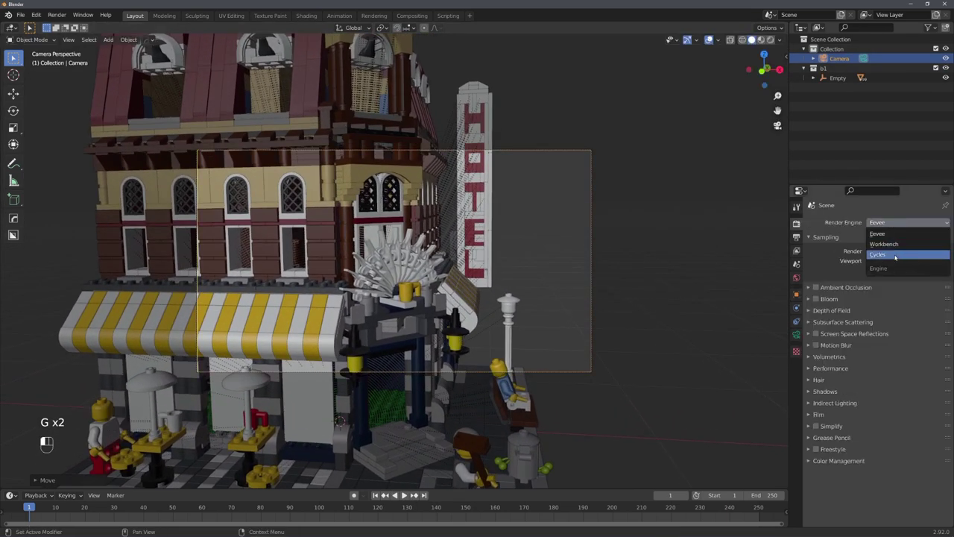
pyautogui.click(887, 252)
pyautogui.click(906, 246)
pyautogui.click(895, 267)
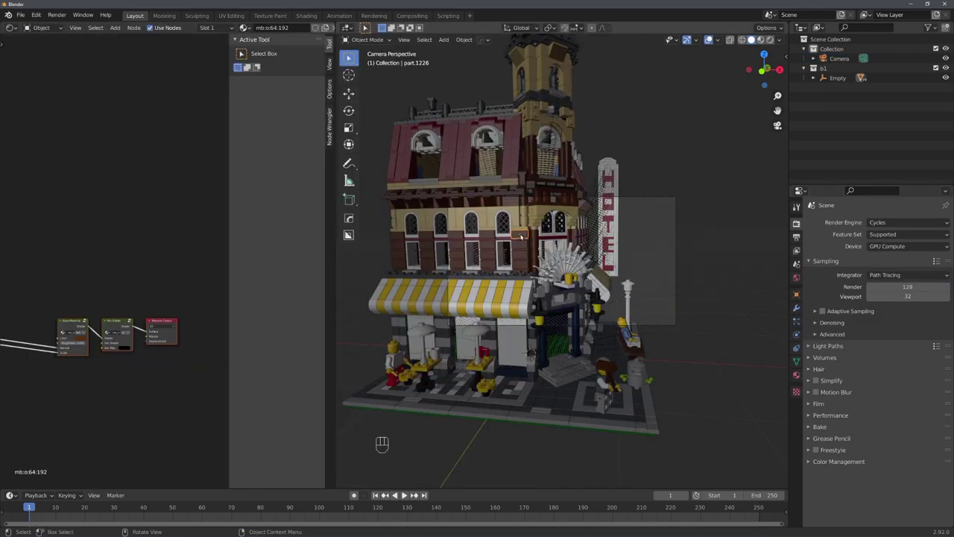
# Step: Open the Base Material node group of the selected brown facade brick's material for editing
pyautogui.scroll(6, 126, 357)
pyautogui.scroll(-7, 123, 366)
pyautogui.press('n')
pyautogui.moveTo(116, 370); pyautogui.dragTo(167, 339, button='middle')
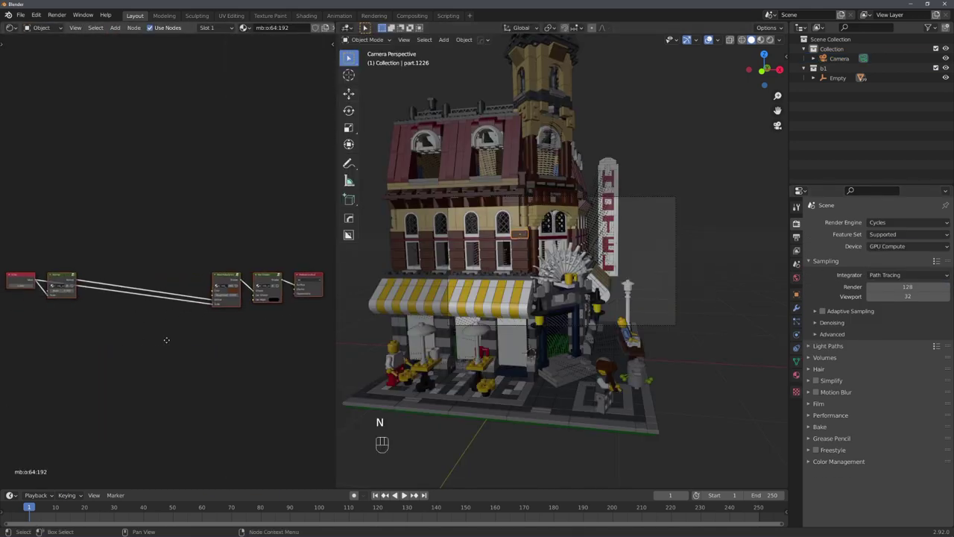
pyautogui.hotkey('alt', 'a')
pyautogui.scroll(4, 164, 290)
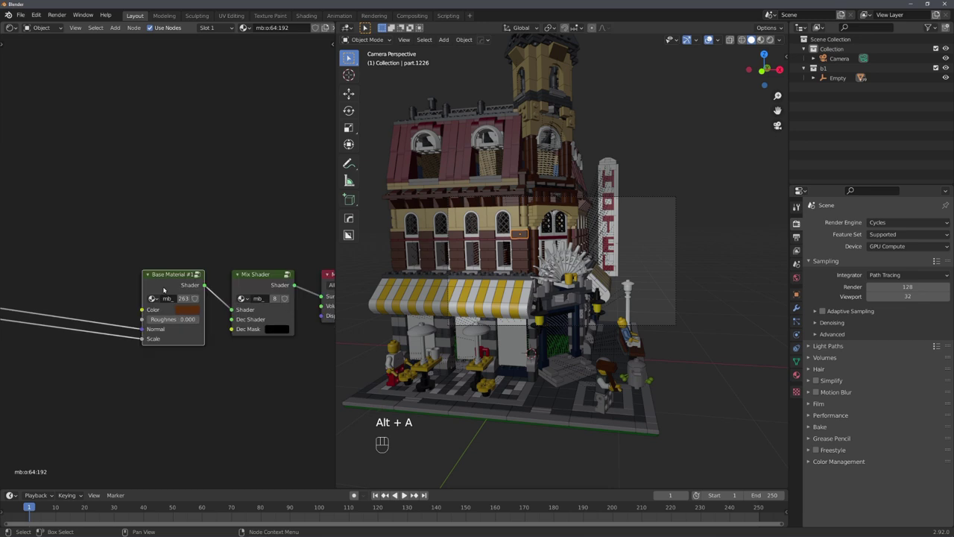
pyautogui.click(164, 290)
pyautogui.press('Tab')
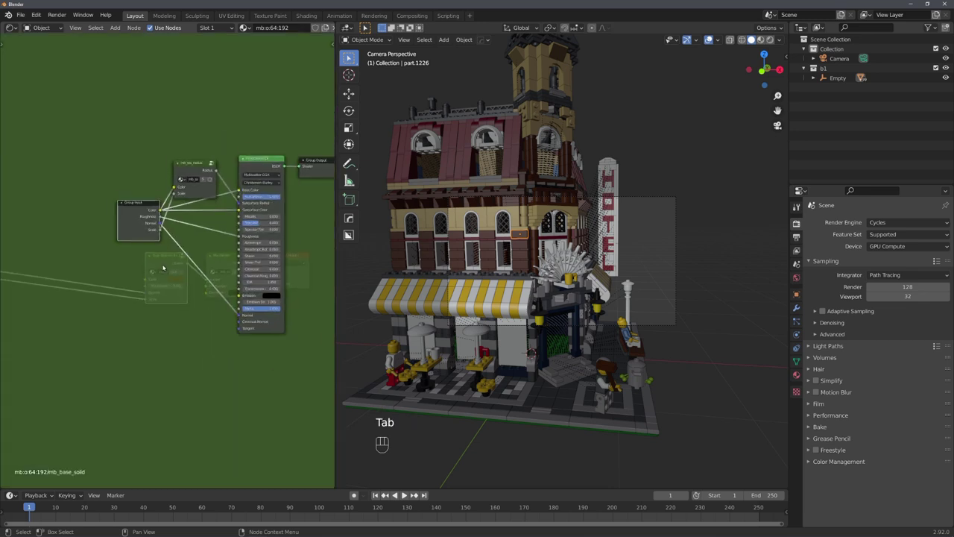
# Step: Set the Principled BSDF's Subsurface value to 0 inside the mb_base_solid group
pyautogui.moveTo(224, 239); pyautogui.dragTo(154, 267, button='middle')
pyautogui.scroll(5, 158, 261)
pyautogui.click(216, 217)
pyautogui.press('Escape')
pyautogui.click(216, 216)
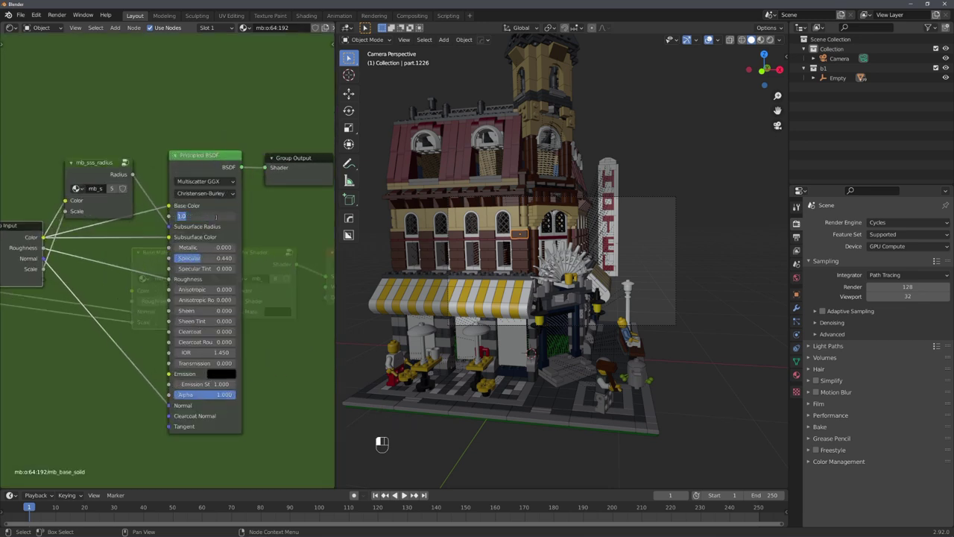
pyautogui.write('0')
pyautogui.press('Return')
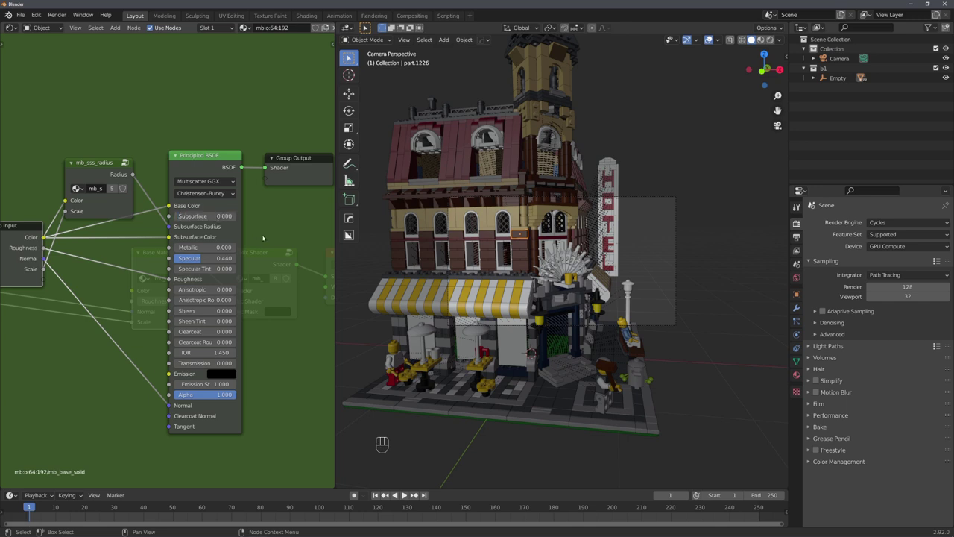
# Step: Add a Sky Texture to the World nodes and connect its colour to the Background's Color input
pyautogui.hotkey('shift', 'a')
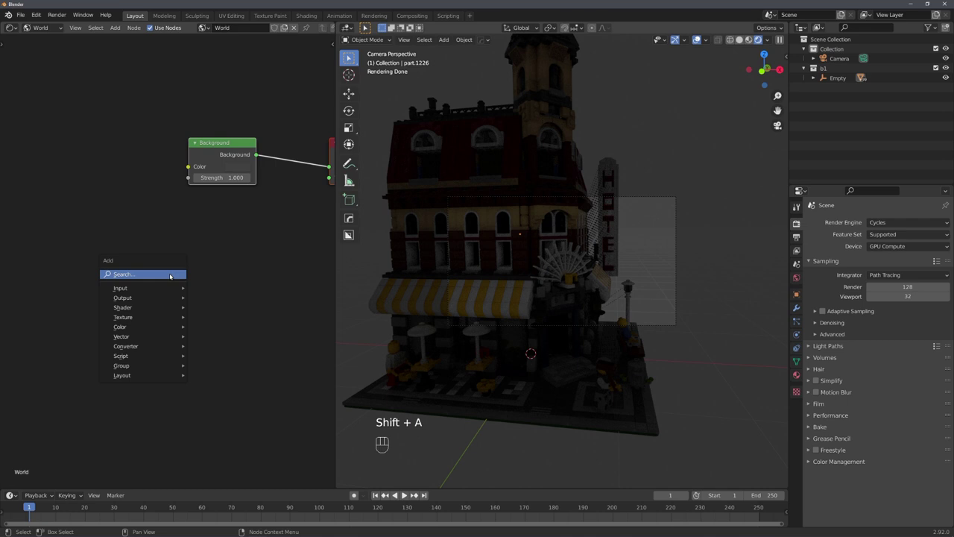
pyautogui.click(170, 276)
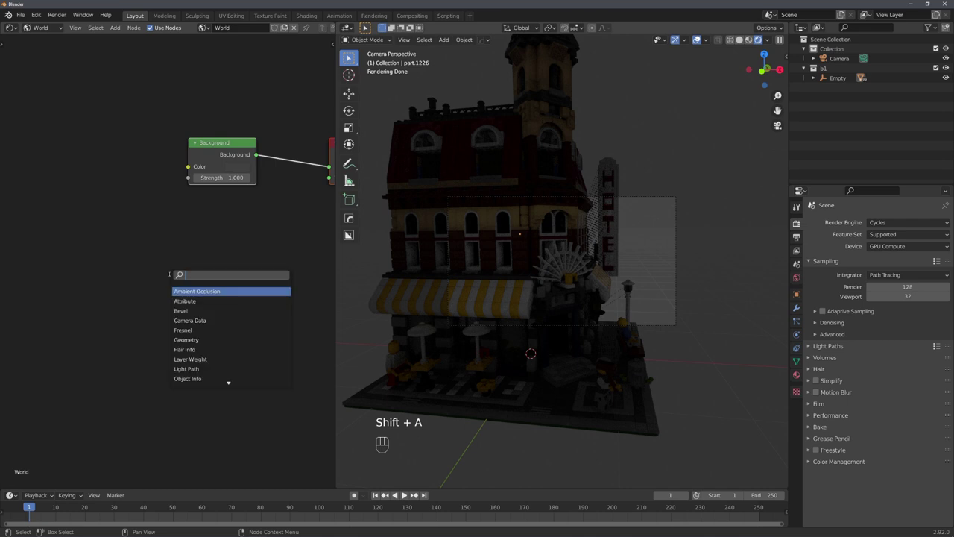
pyautogui.write('sky')
pyautogui.press('Return')
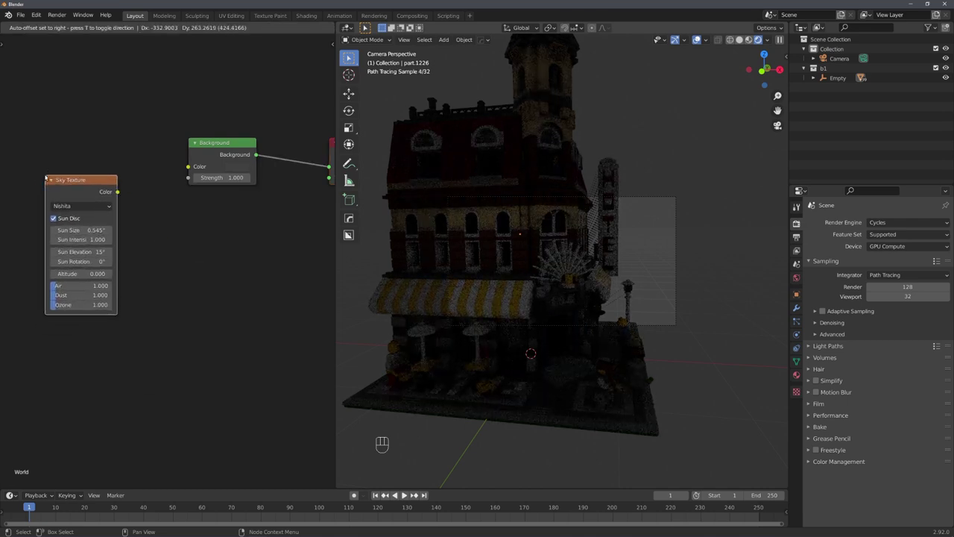
pyautogui.click(119, 193)
pyautogui.moveTo(117, 192); pyautogui.dragTo(189, 167)
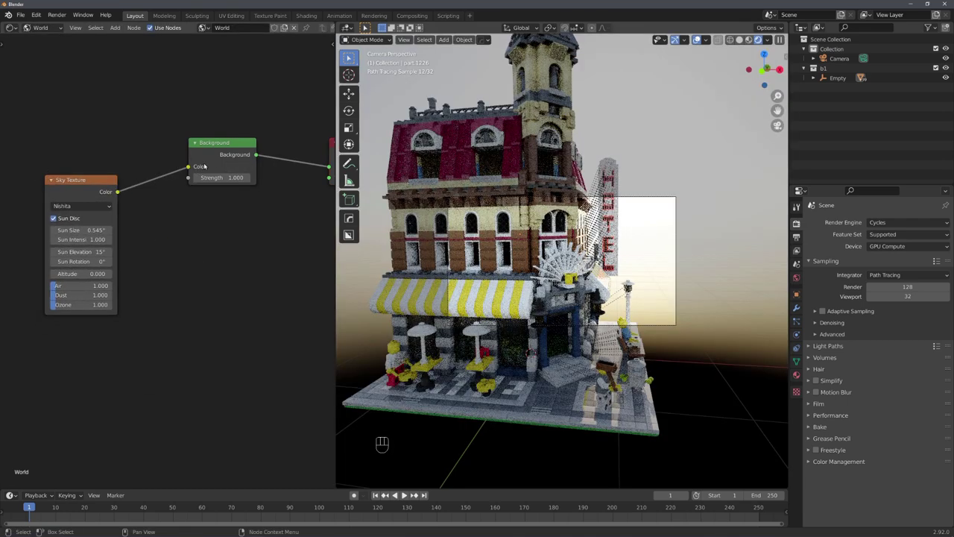
pyautogui.click(52, 28)
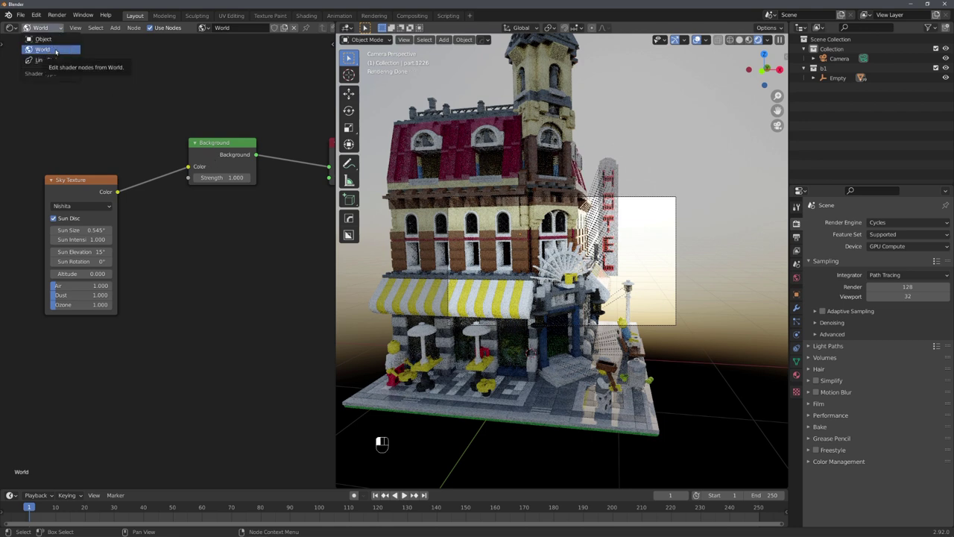
pyautogui.click(56, 51)
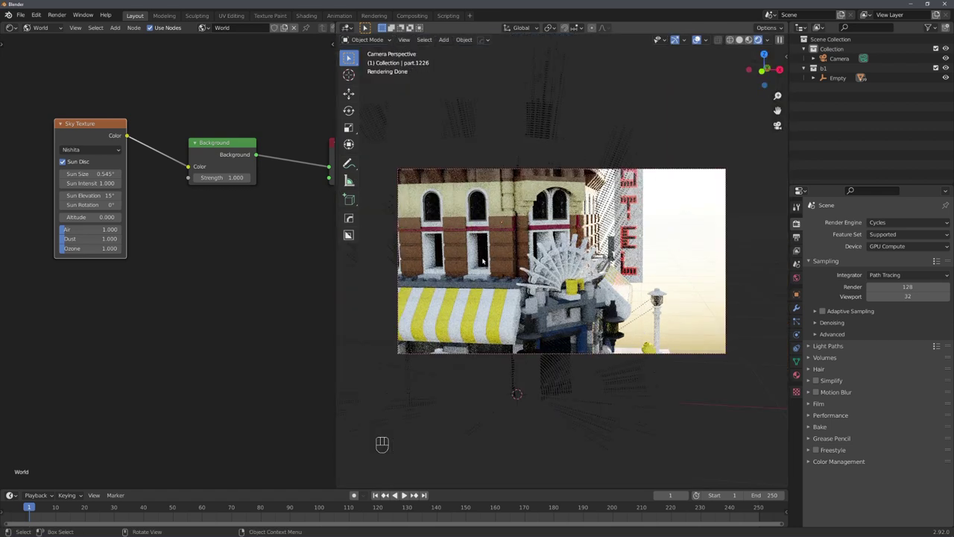
# Step: Set the Sky Texture's sun size to 5° and its sun elevation to about 19.3°
pyautogui.click(96, 174)
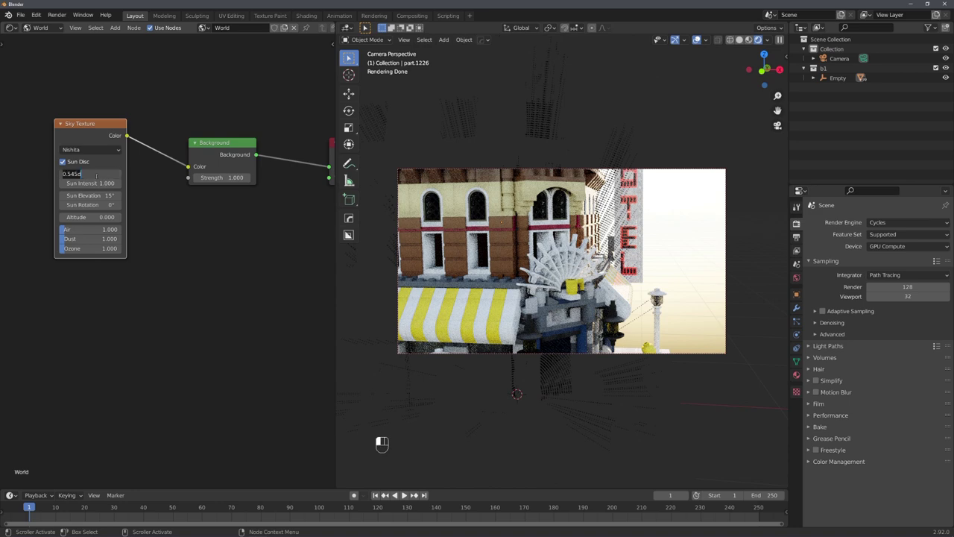
pyautogui.press('Return')
pyautogui.moveTo(88, 195); pyautogui.dragTo(104, 195)
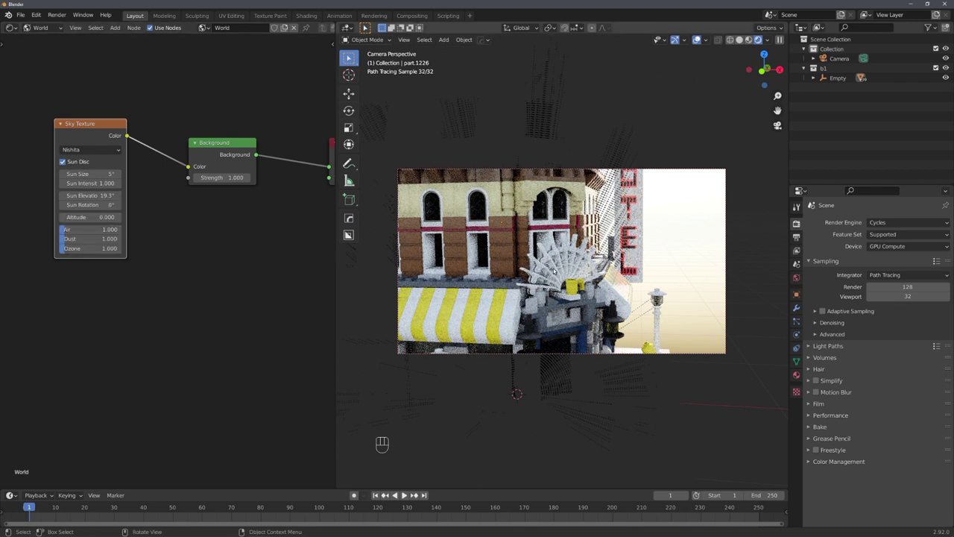
# Step: Select the camera and pick its depth-of-field distance on the building's corner facade above the white fan ornament
pyautogui.click(685, 178)
pyautogui.rightClick(555, 249)
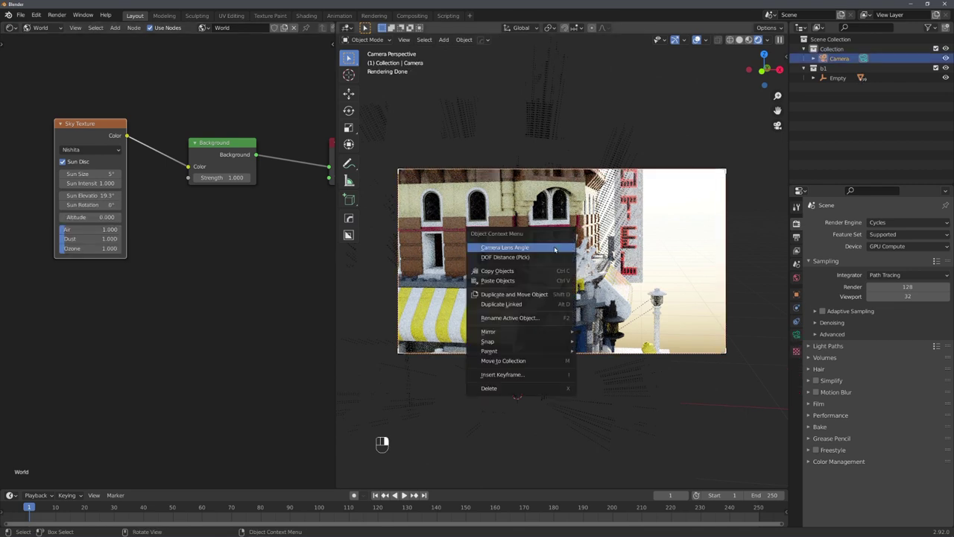
pyautogui.rightClick(580, 231)
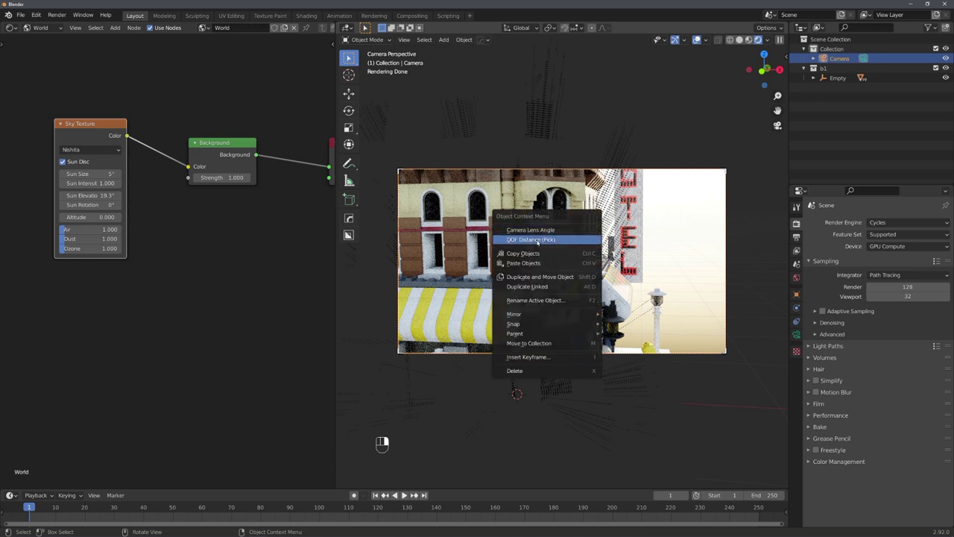
pyautogui.click(534, 240)
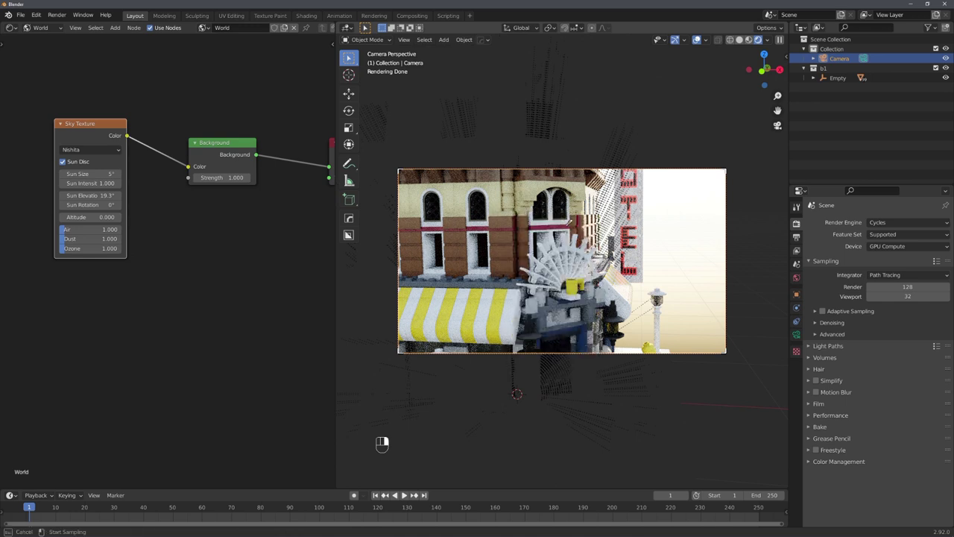
pyautogui.click(567, 225)
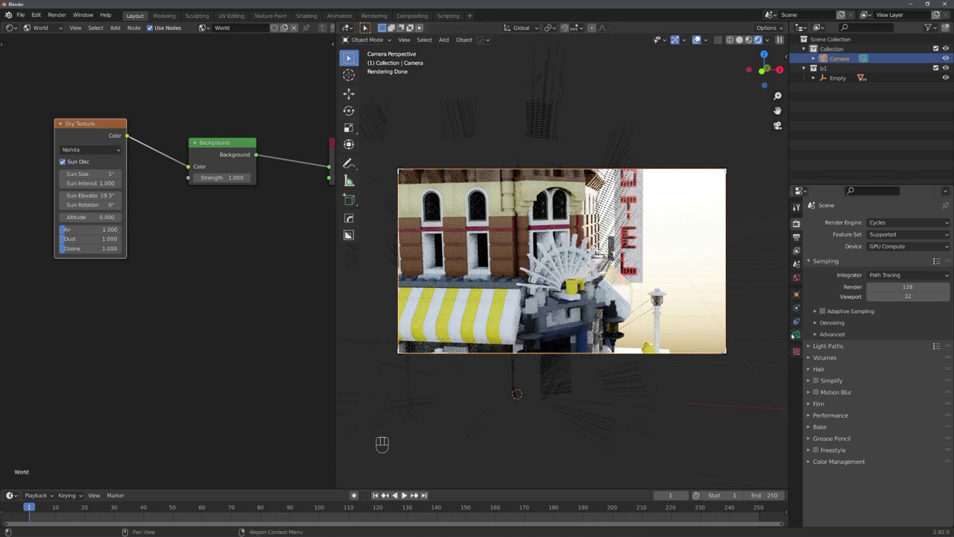
# Step: Enable the camera's depth of field and lower its F-Stop to 0.4
pyautogui.click(797, 335)
pyautogui.click(817, 386)
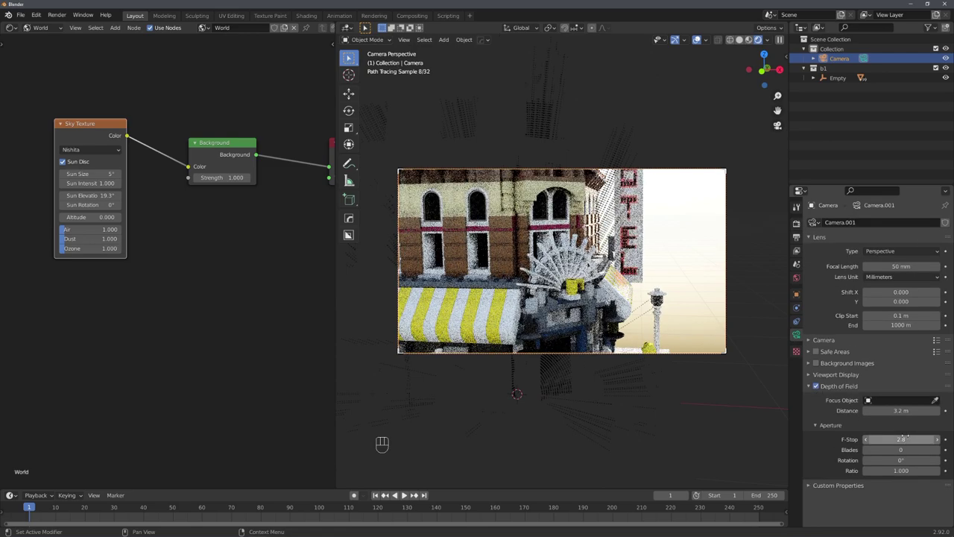
pyautogui.moveTo(901, 439)
pyautogui.mouseDown()
pyautogui.moveTo(869, 439)
pyautogui.moveTo(902, 439)
pyautogui.mouseUp()
# Step: Turn on the camera's Limits display and leave the camera view
pyautogui.click(835, 374)
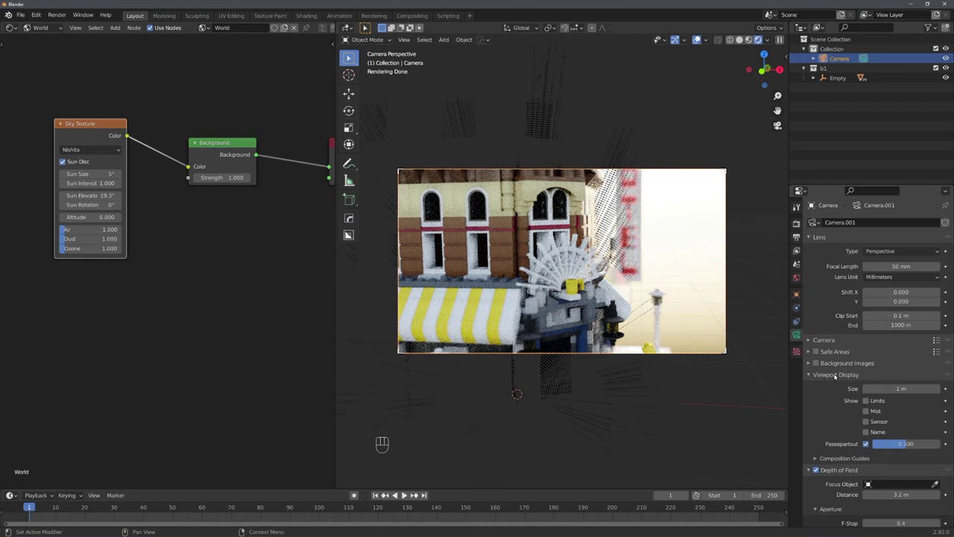
pyautogui.click(874, 403)
pyautogui.press('KP_0')
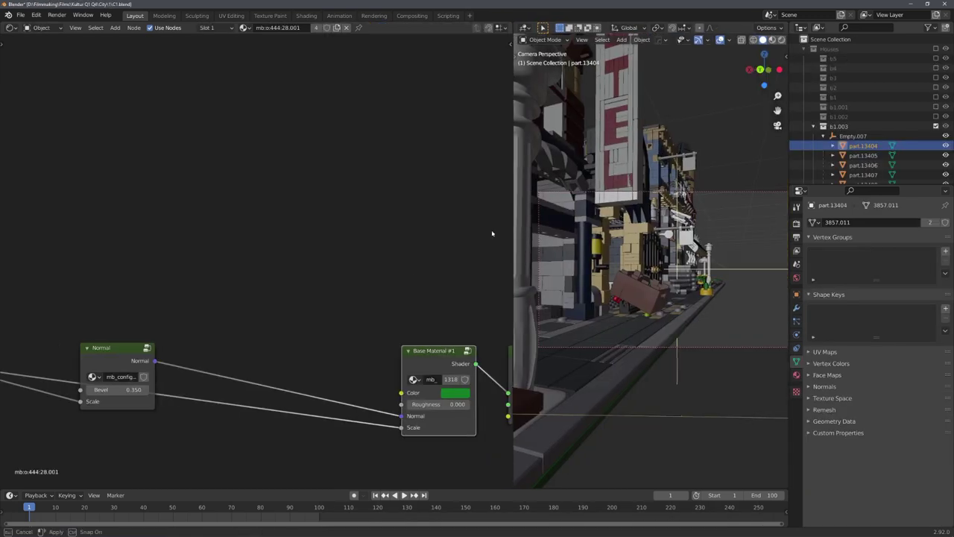
# Step: Open the green part's Base Material node group and bring its added texture nodes into view beside the image viewer
pyautogui.moveTo(358, 313); pyautogui.dragTo(268, 299, button='middle')
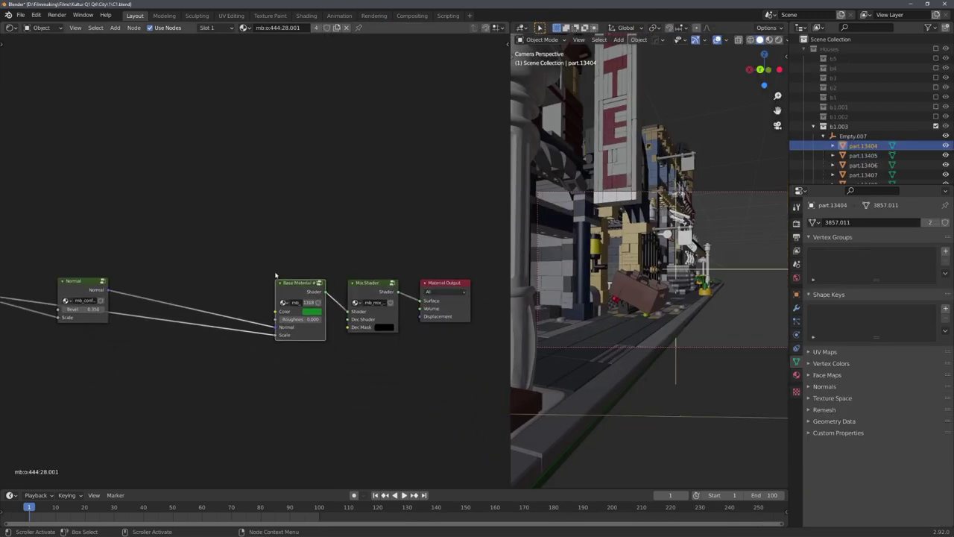
pyautogui.moveTo(335, 246); pyautogui.dragTo(292, 280)
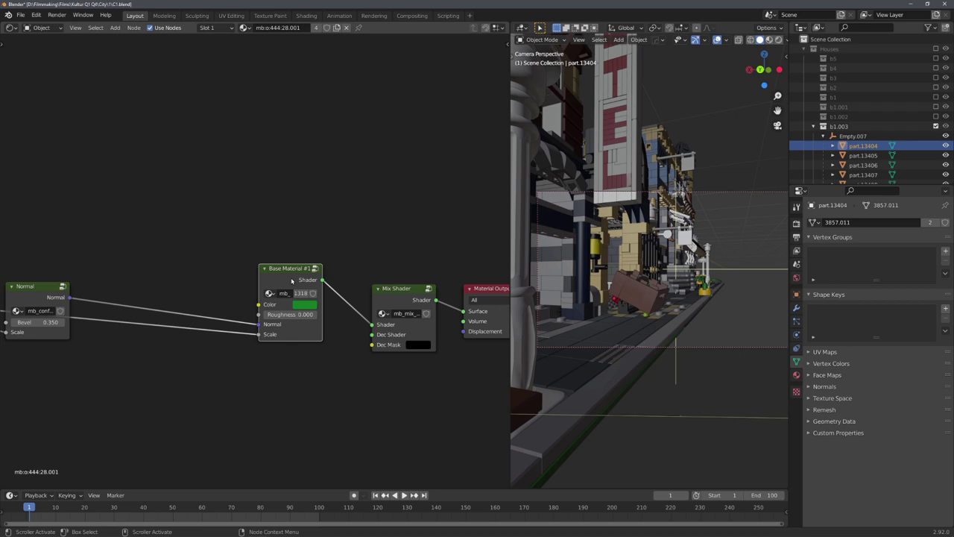
pyautogui.press('Tab')
pyautogui.scroll(-5, 279, 283)
pyautogui.moveTo(208, 257); pyautogui.dragTo(262, 249, button='middle')
pyautogui.moveTo(268, 248); pyautogui.dragTo(255, 248)
pyautogui.hotkey('ctrl', 'space')
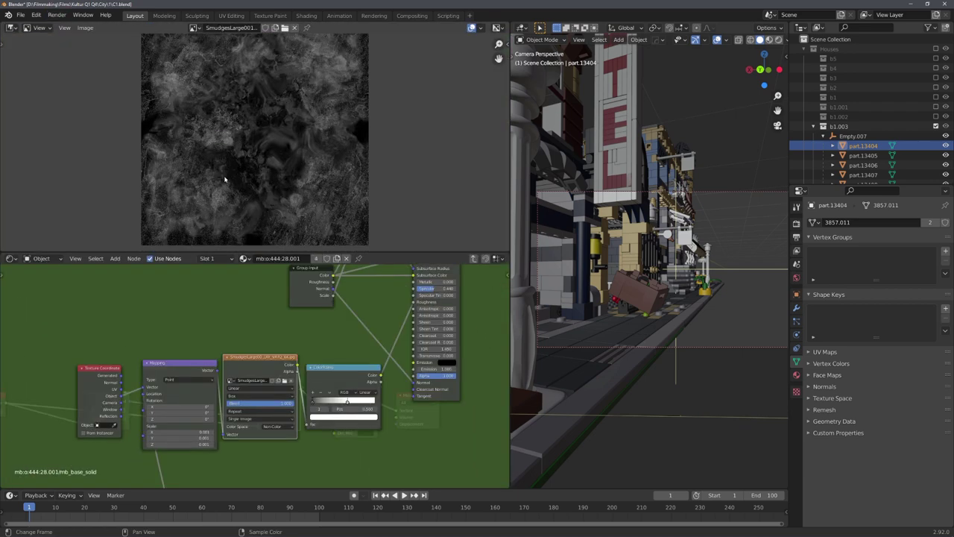
# Step: Examine the SmudgesLarge image and its mapping and ColorRamp nodes, shifting the Texture Coordinate node slightly upward
pyautogui.scroll(2, 224, 179)
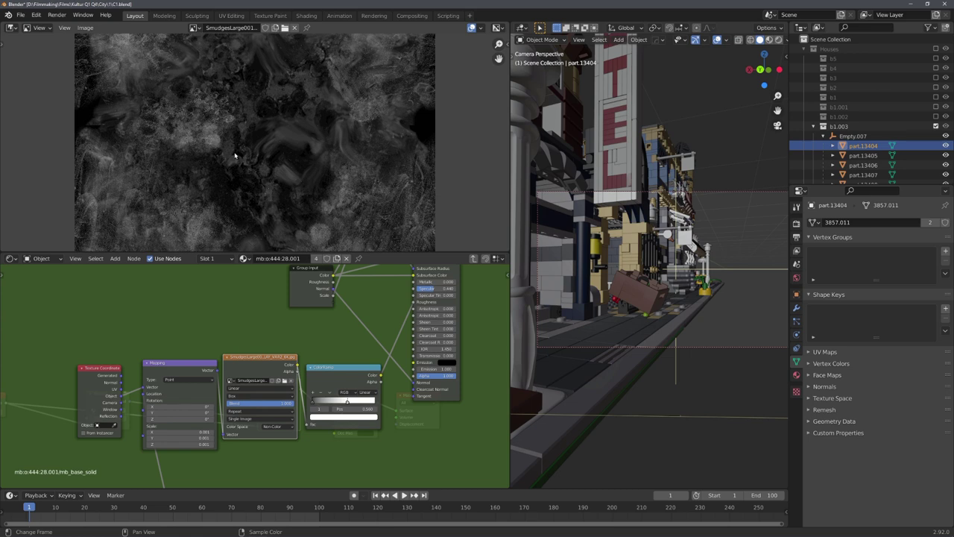
pyautogui.moveTo(255, 406); pyautogui.dragTo(258, 344, button='middle')
pyautogui.scroll(3, 258, 344)
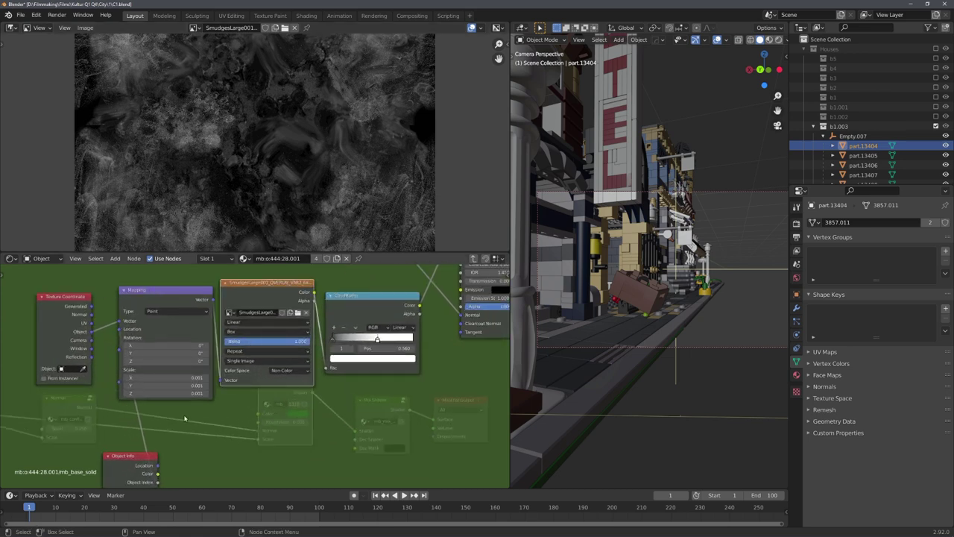
pyautogui.moveTo(109, 393); pyautogui.dragTo(164, 399, button='middle')
pyautogui.moveTo(125, 357); pyautogui.dragTo(119, 336)
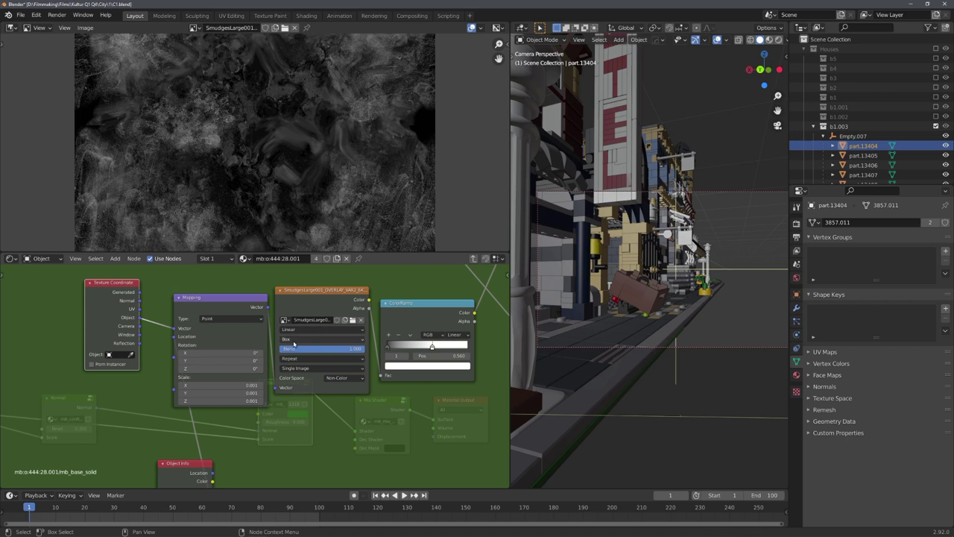
pyautogui.scroll(-2, 320, 351)
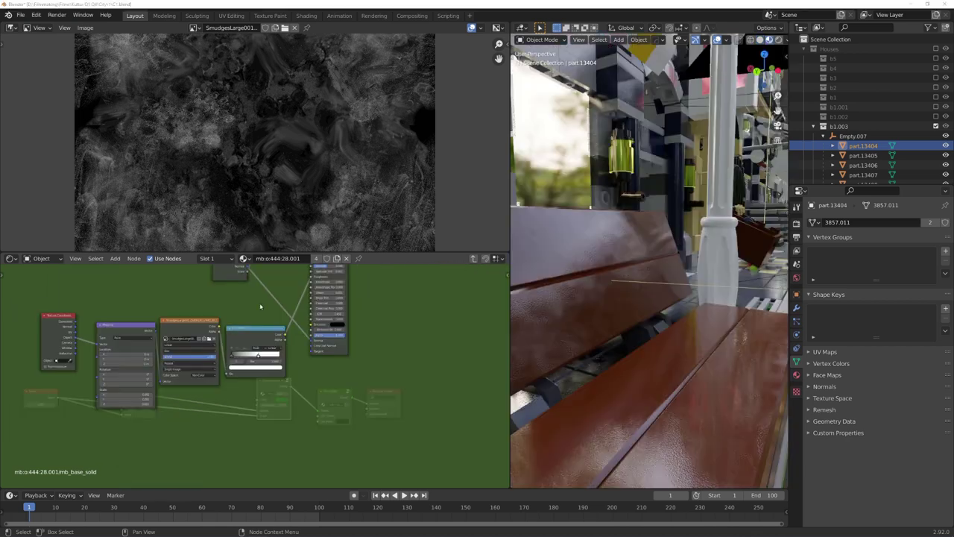
# Step: Add a Diffuse BSDF, feed the ColorRamp's colour into it and connect it to the Group Output's Shader input
pyautogui.moveTo(261, 306); pyautogui.dragTo(216, 362, button='middle')
pyautogui.moveTo(351, 354); pyautogui.dragTo(352, 362, button='middle')
pyautogui.hotkey('shift', 'a')
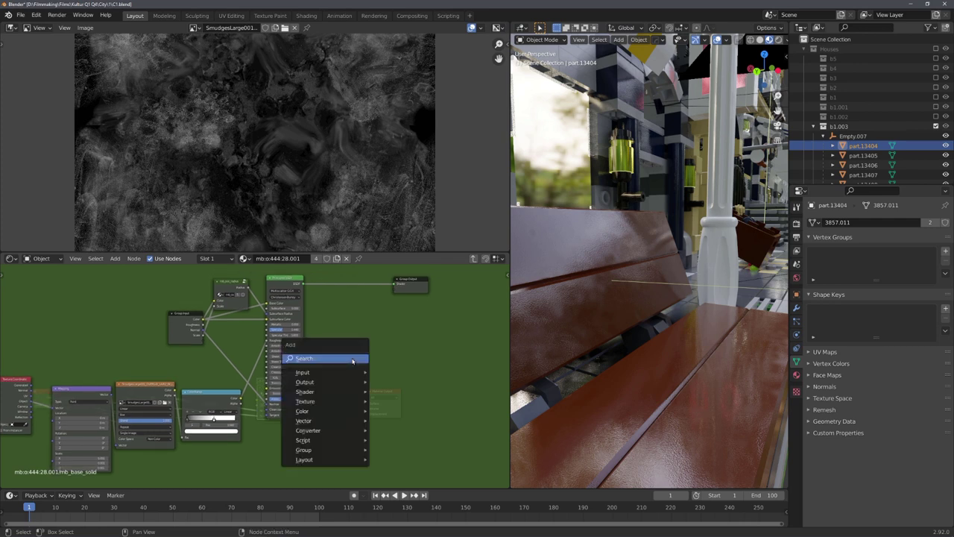
pyautogui.click(353, 359)
pyautogui.write('dif')
pyautogui.press('Return')
pyautogui.click(352, 358)
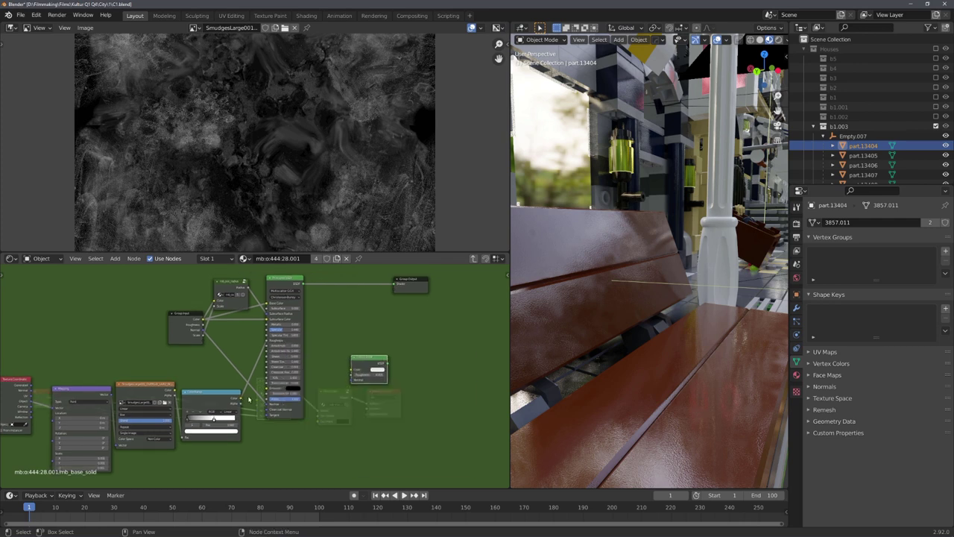
pyautogui.moveTo(349, 369); pyautogui.dragTo(259, 394)
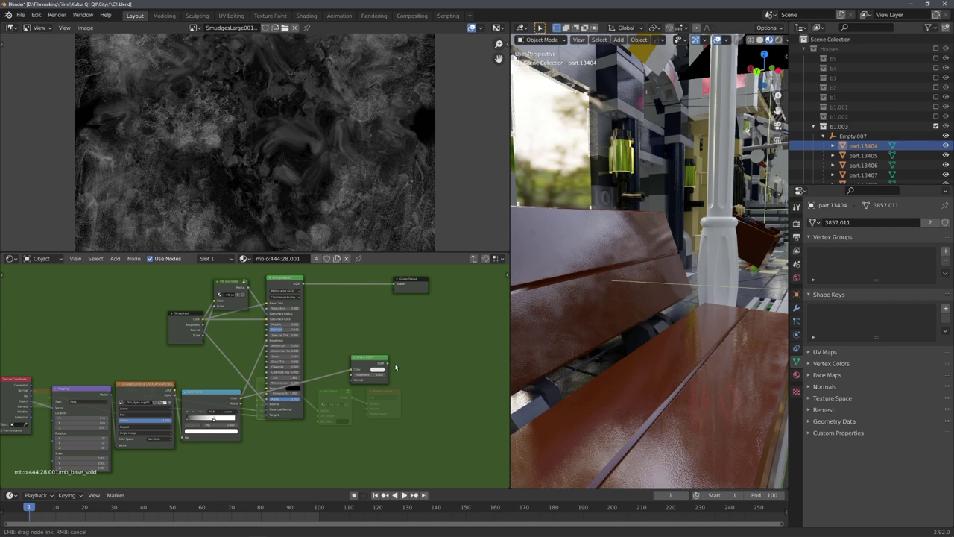
pyautogui.moveTo(396, 367); pyautogui.dragTo(395, 284)
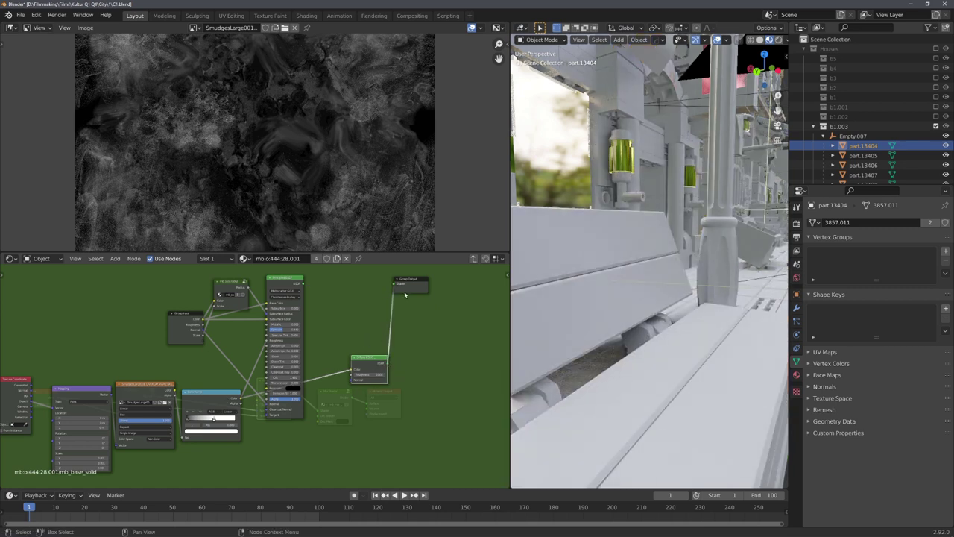
# Step: Examine the smudge texture pattern on the cafe's awning, tables and facade up close
pyautogui.moveTo(567, 314); pyautogui.dragTo(604, 325, button='middle')
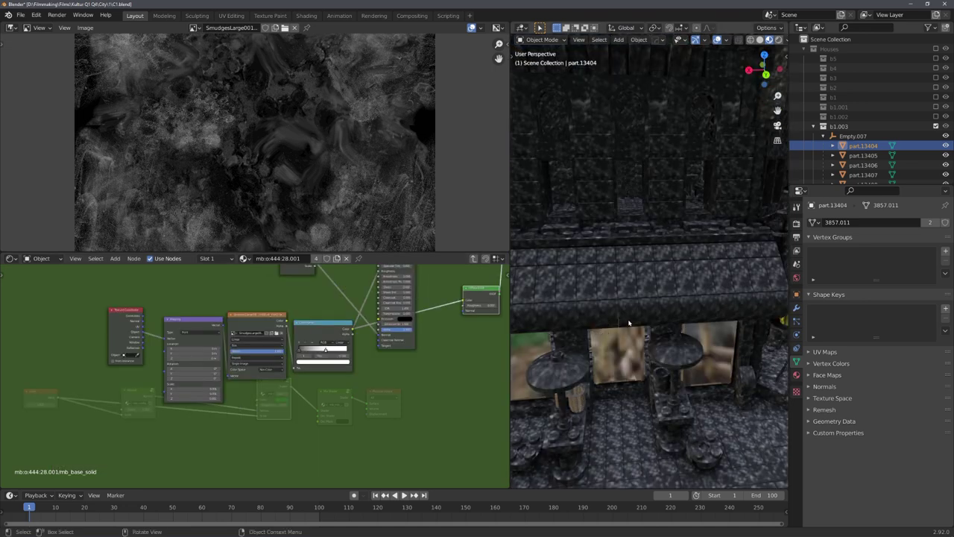
pyautogui.scroll(6, 634, 319)
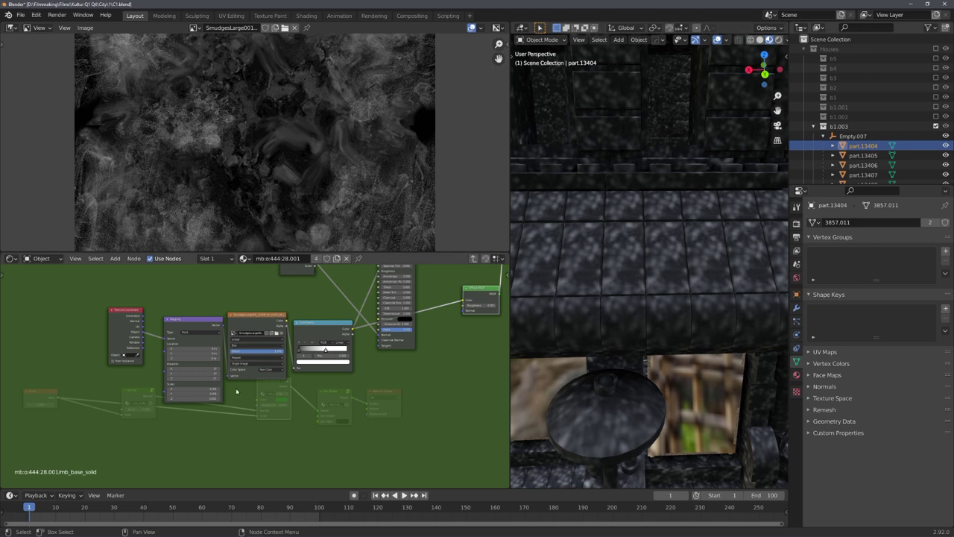
# Step: Add an Object Info node beside the Mapping node and connect its Random output to the Mapping's Location input
pyautogui.scroll(2, 100, 410)
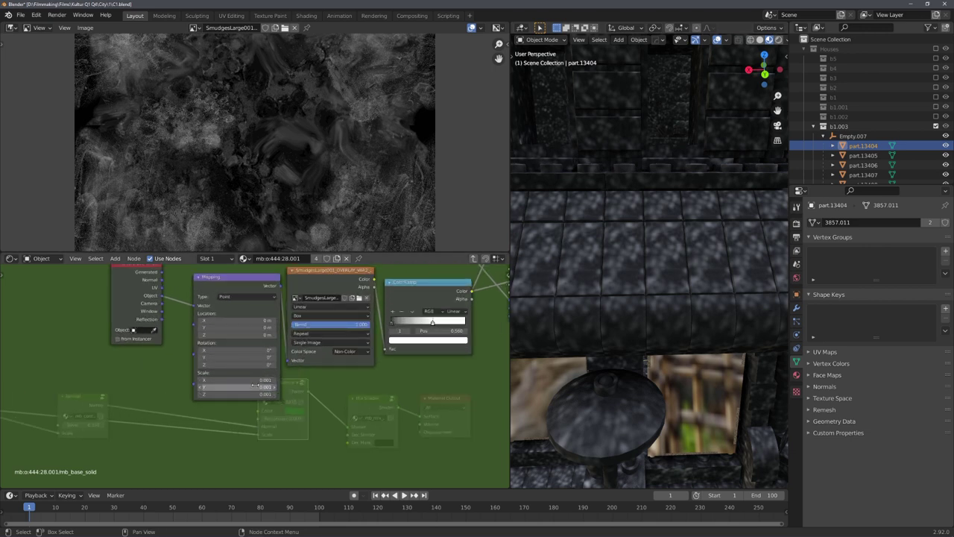
pyautogui.moveTo(163, 394); pyautogui.dragTo(198, 381, button='middle')
pyautogui.hotkey('shift', 'a')
pyautogui.write('so')
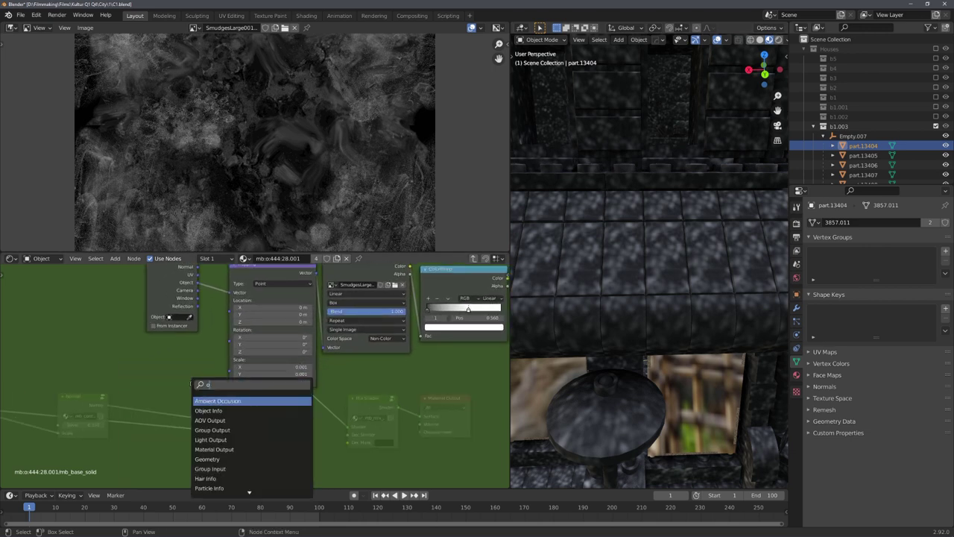
pyautogui.write('b')
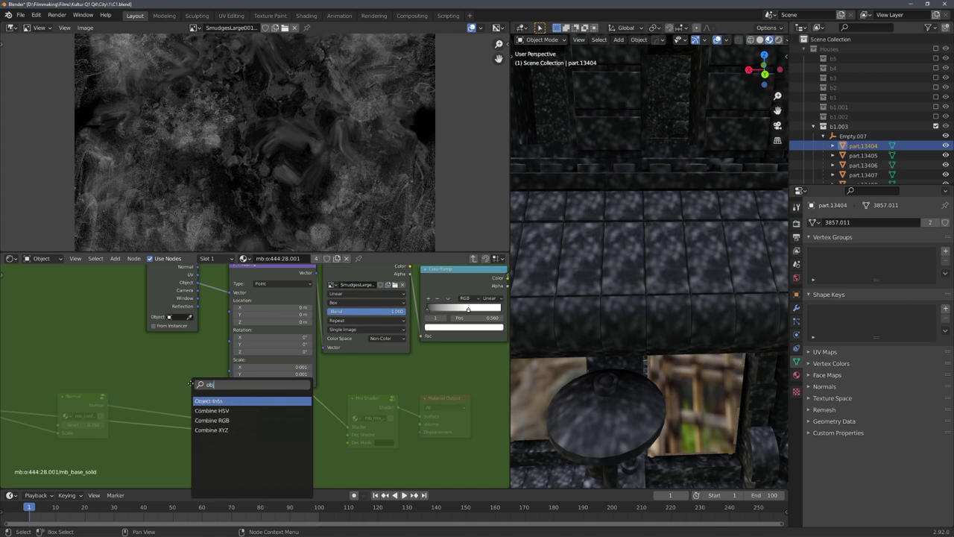
pyautogui.press('Return')
pyautogui.moveTo(191, 408); pyautogui.dragTo(228, 301)
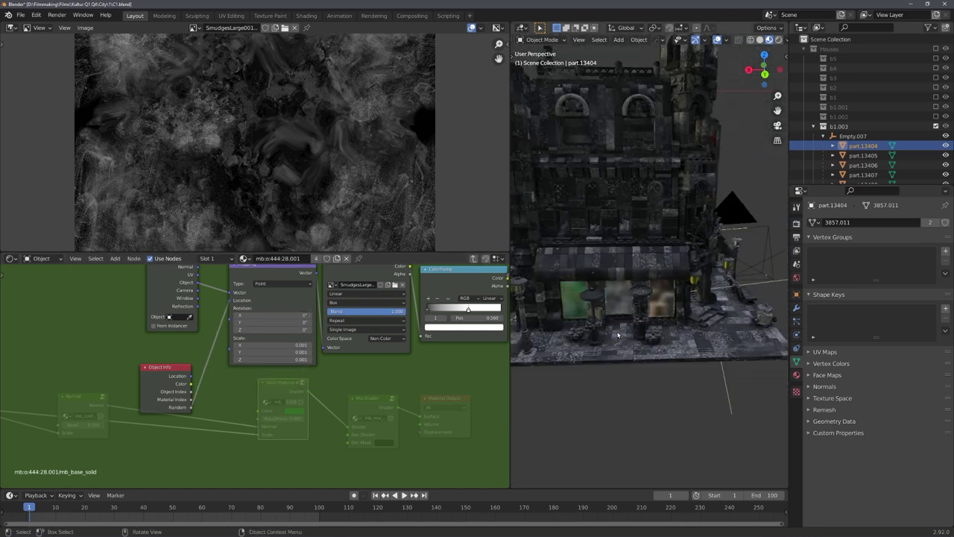
# Step: View the randomised smudges across the whole building from outside, then through the scene camera
pyautogui.scroll(-8, 644, 331)
pyautogui.moveTo(644, 331); pyautogui.dragTo(623, 306, button='middle')
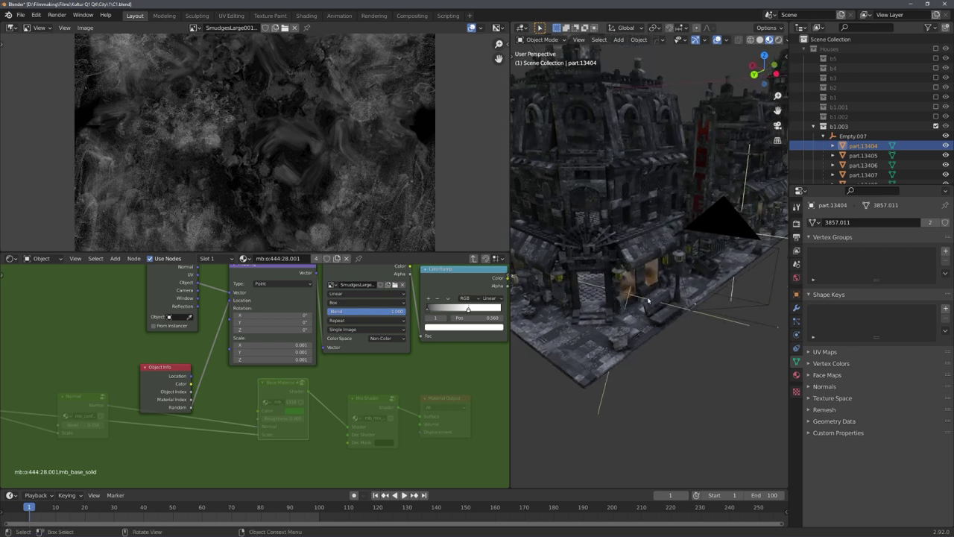
pyautogui.press('KP_0')
pyautogui.press('Home')
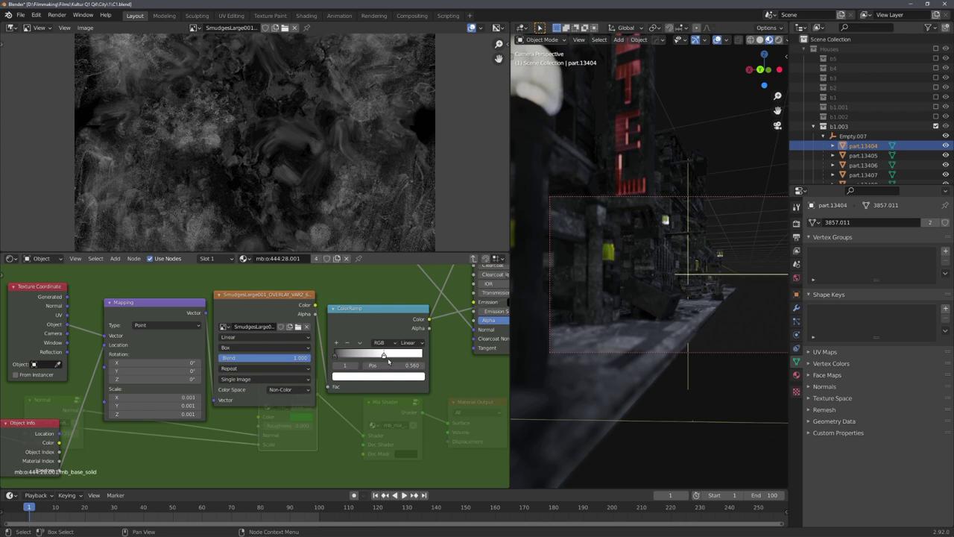
# Step: Keep the smudge image's colour space at Non-Color and shift the ColorRamp's white stop slightly towards the bright end
pyautogui.click(288, 389)
pyautogui.click(304, 393)
pyautogui.moveTo(392, 357); pyautogui.dragTo(395, 358)
# Step: Reconnect the Principled BSDF's output to the Group Output's Shader input in place of the Diffuse BSDF
pyautogui.scroll(-4, 393, 358)
pyautogui.moveTo(464, 313); pyautogui.dragTo(232, 394, button='middle')
pyautogui.moveTo(269, 322); pyautogui.dragTo(253, 363, button='middle')
pyautogui.moveTo(287, 311); pyautogui.dragTo(406, 311)
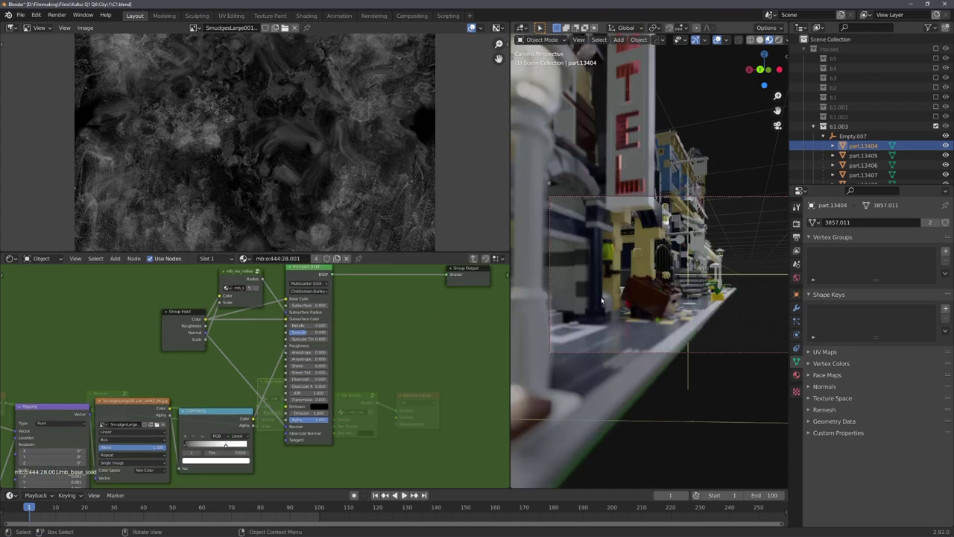
# Step: Show the camera view with Solid shading in a wider 3D viewport and save C1.blend
pyautogui.press('z')
pyautogui.click(714, 303)
pyautogui.moveTo(510, 298); pyautogui.dragTo(334, 291)
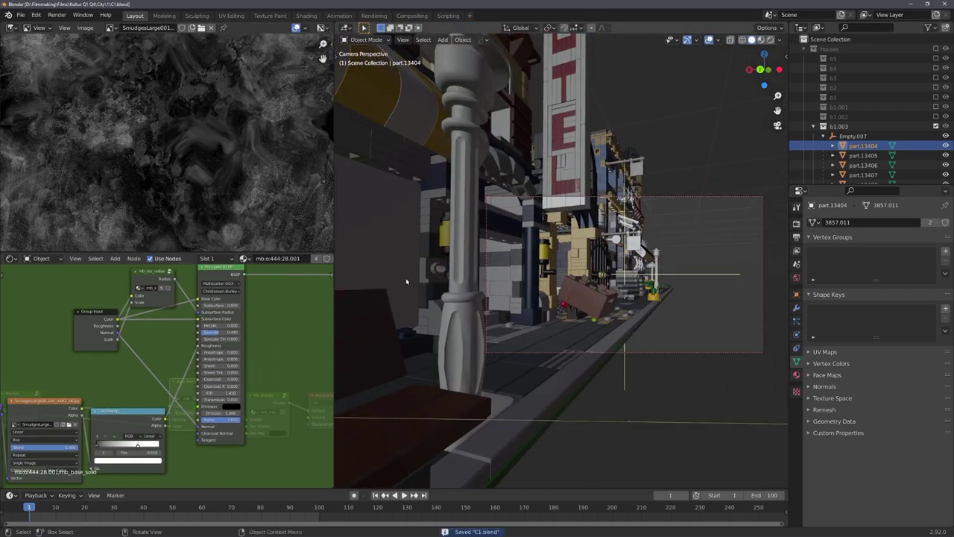